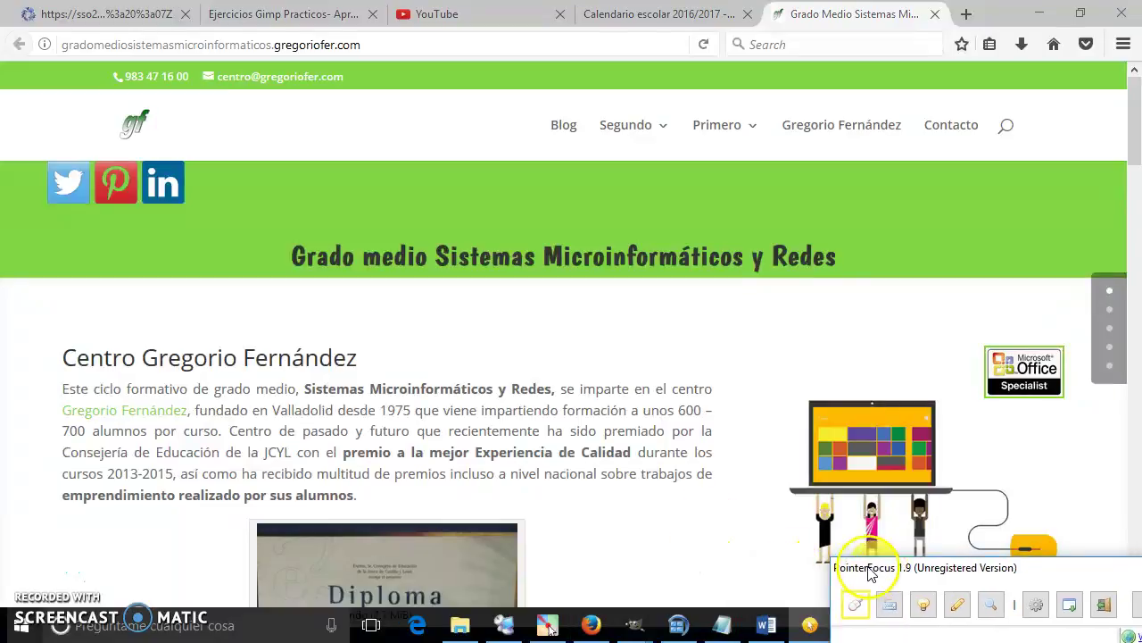
Step: In Word, add an empty line after 'opciones seleccionadas.', then minimize the notes
{"action": "left_click", "coordinate": [777, 627]}
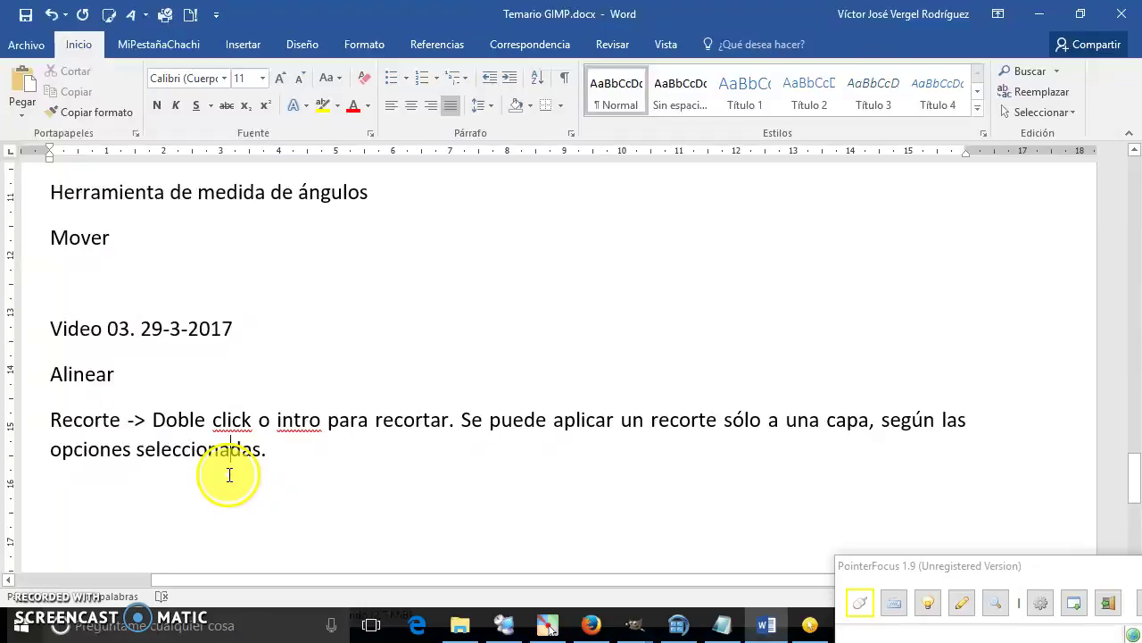
{"action": "left_click", "coordinate": [310, 444]}
{"action": "key", "text": "Return"}
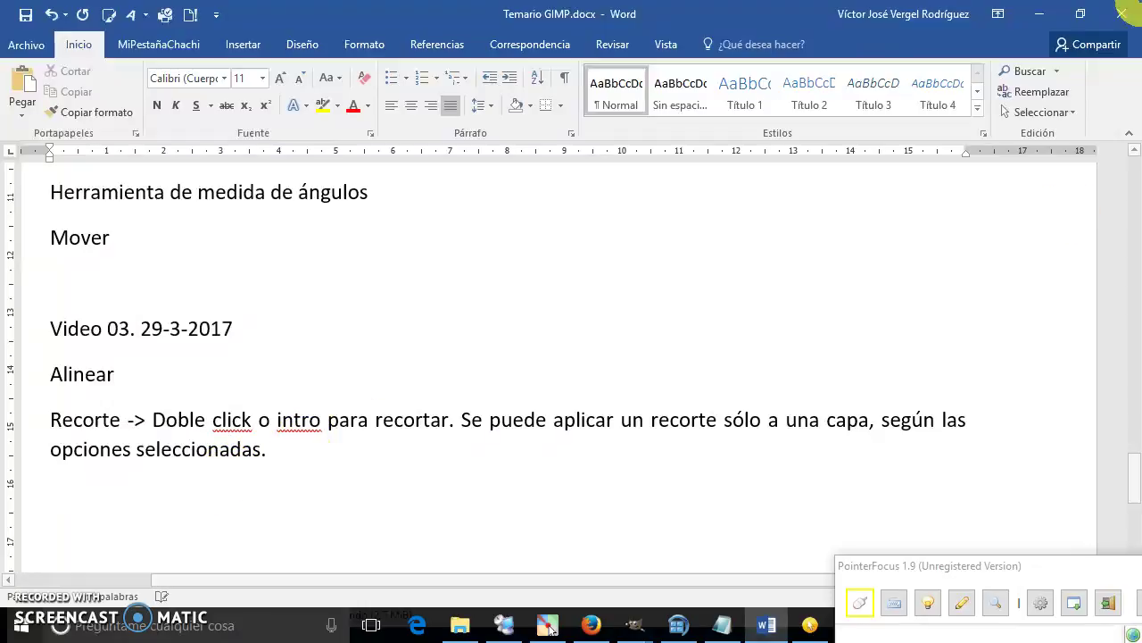
{"action": "left_click", "coordinate": [1039, 13]}
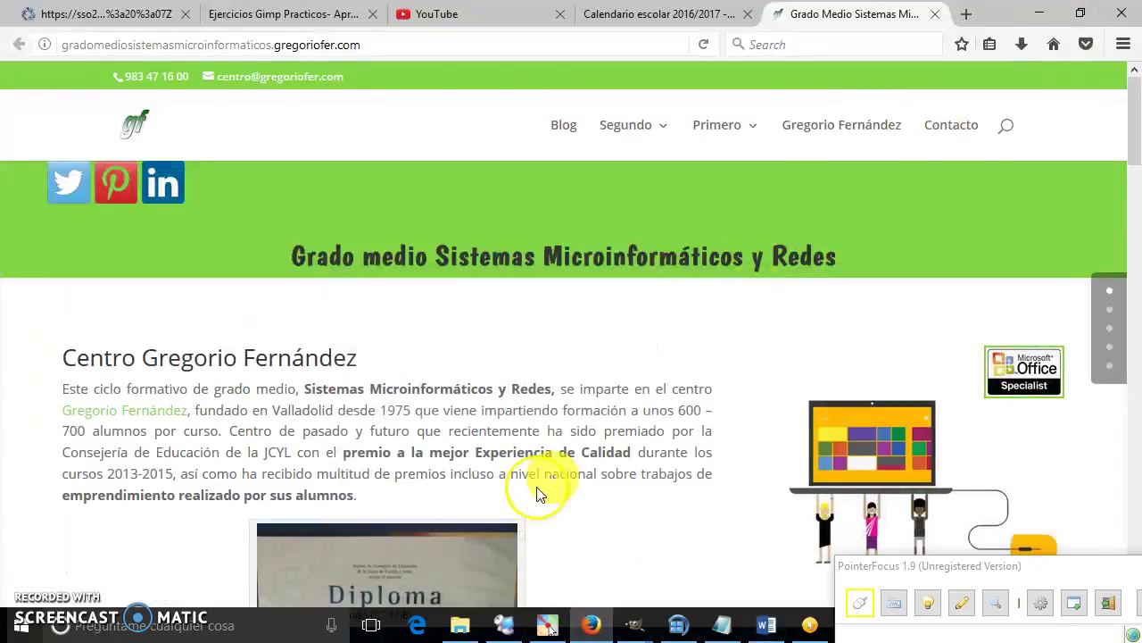
{"action": "left_click", "coordinate": [635, 625]}
Step: Fuzzy-select the white background of Ejem01-Alumno.jpg using an Umbral of 25
{"action": "left_click", "coordinate": [613, 572]}
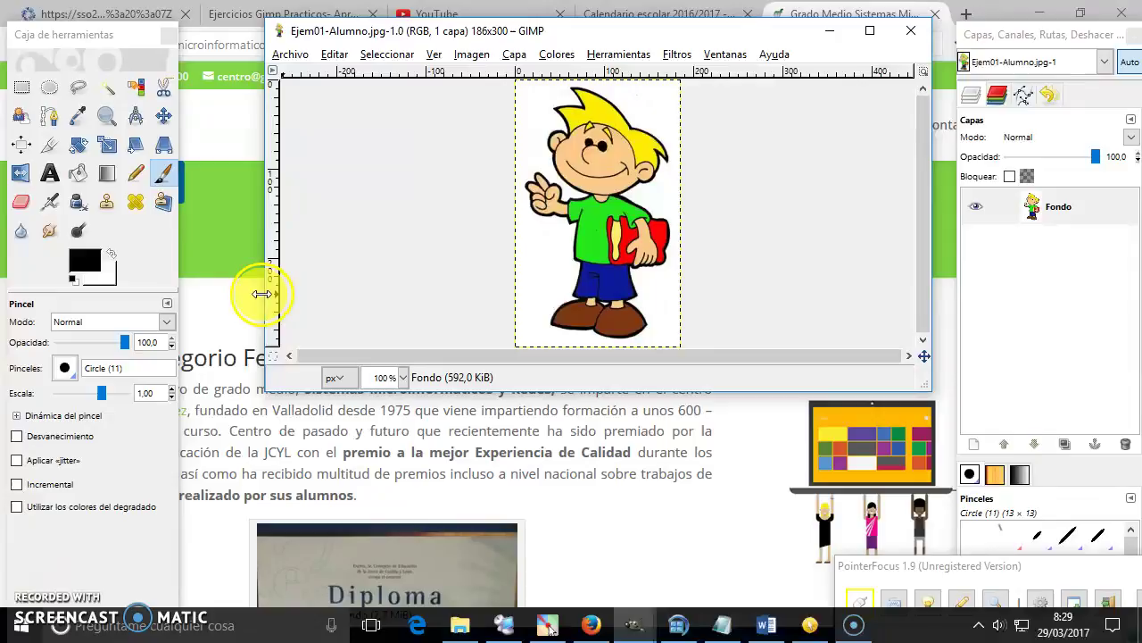
{"action": "left_click_drag", "start_coordinate": [260, 294], "coordinate": [198, 294]}
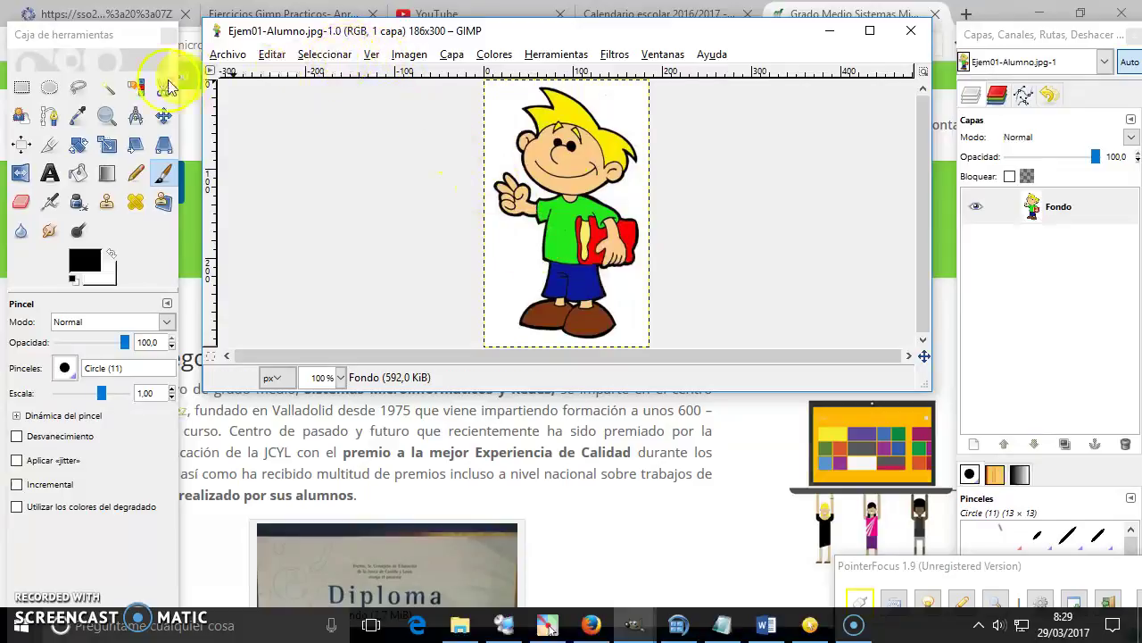
{"action": "left_click", "coordinate": [106, 86]}
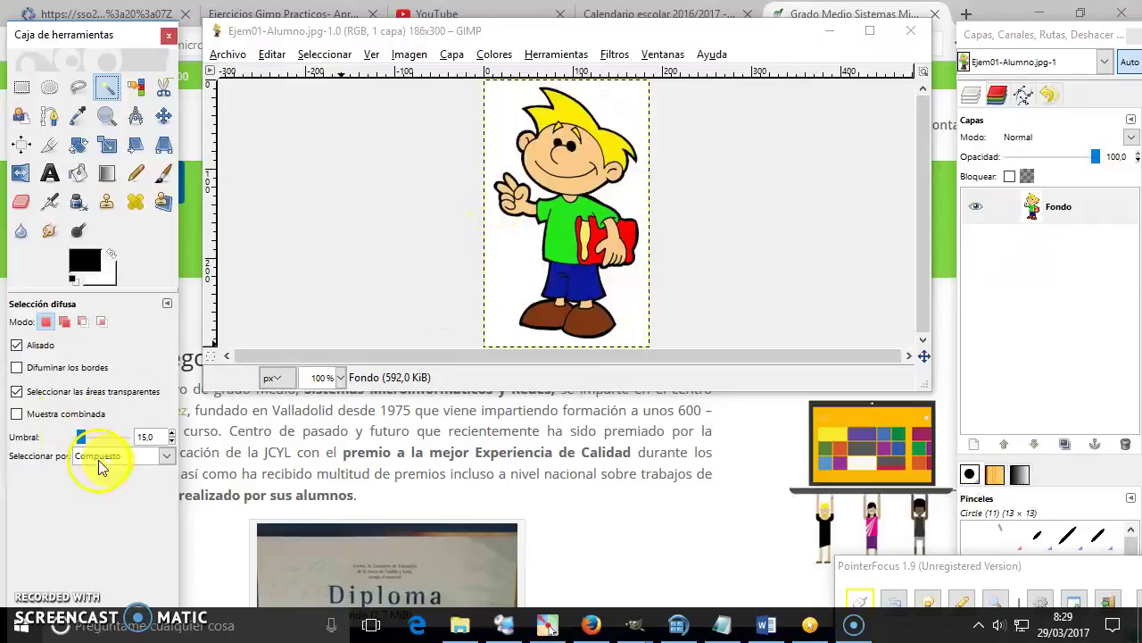
{"action": "double_click", "coordinate": [147, 438]}
{"action": "type", "text": "25"}
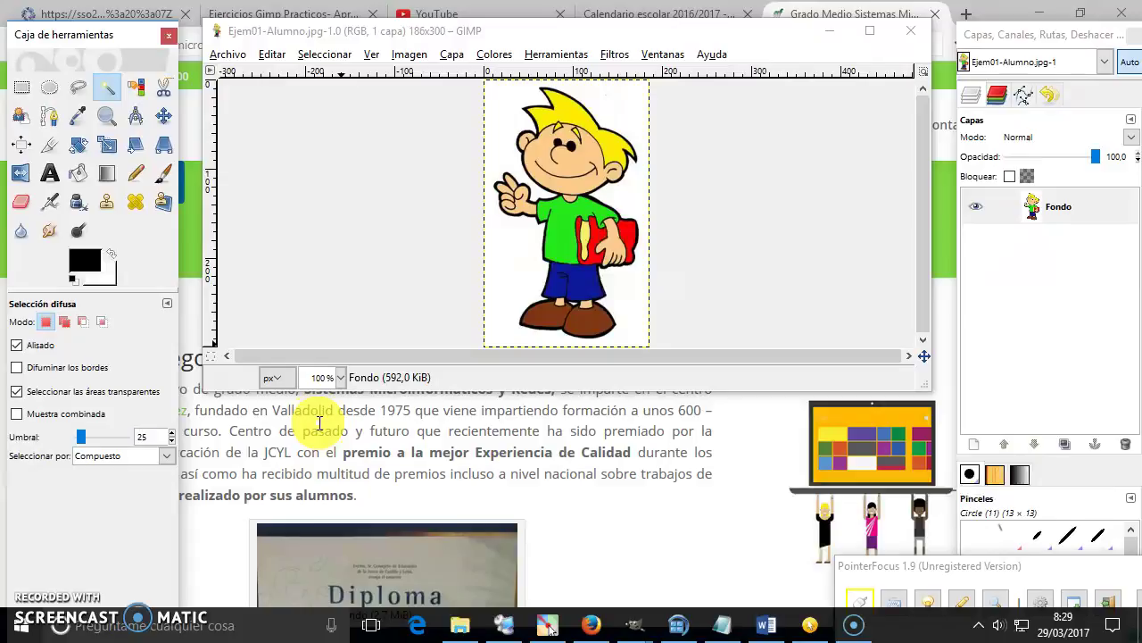
{"action": "left_click", "coordinate": [527, 267]}
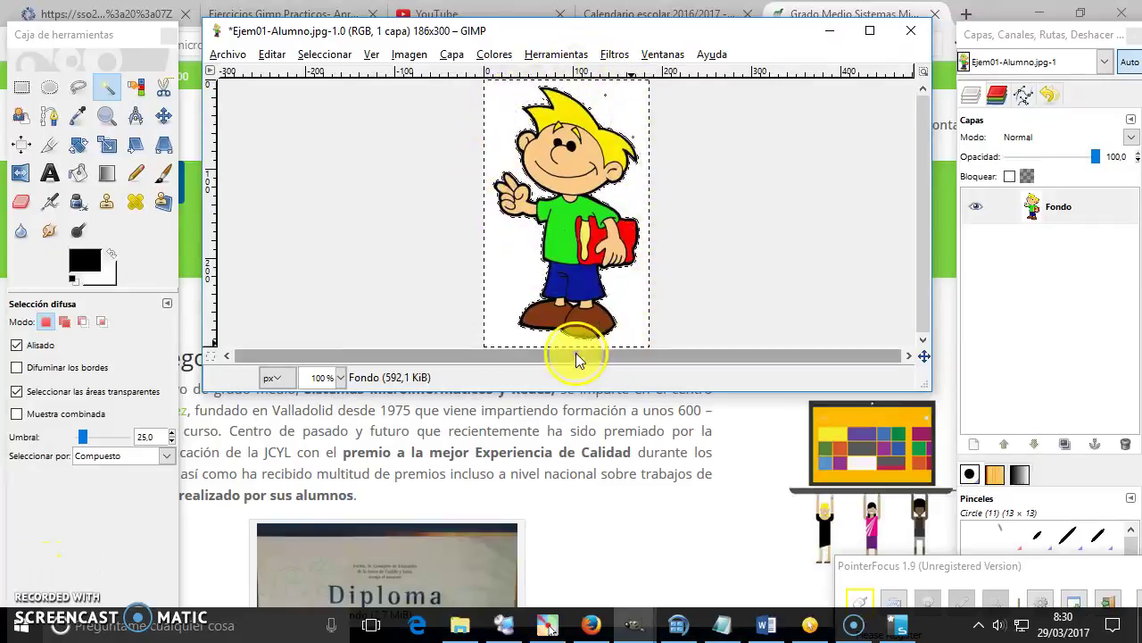
Step: Invert the selection, copy the boy, and paste him as a new layer
{"action": "left_click", "coordinate": [325, 54]}
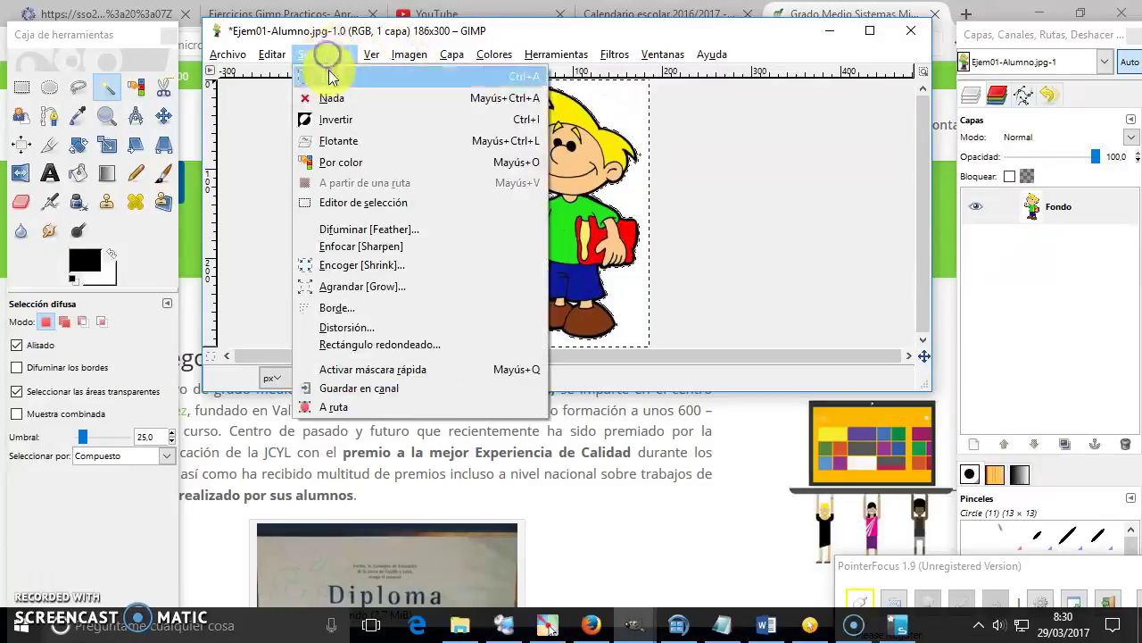
{"action": "left_click", "coordinate": [356, 123]}
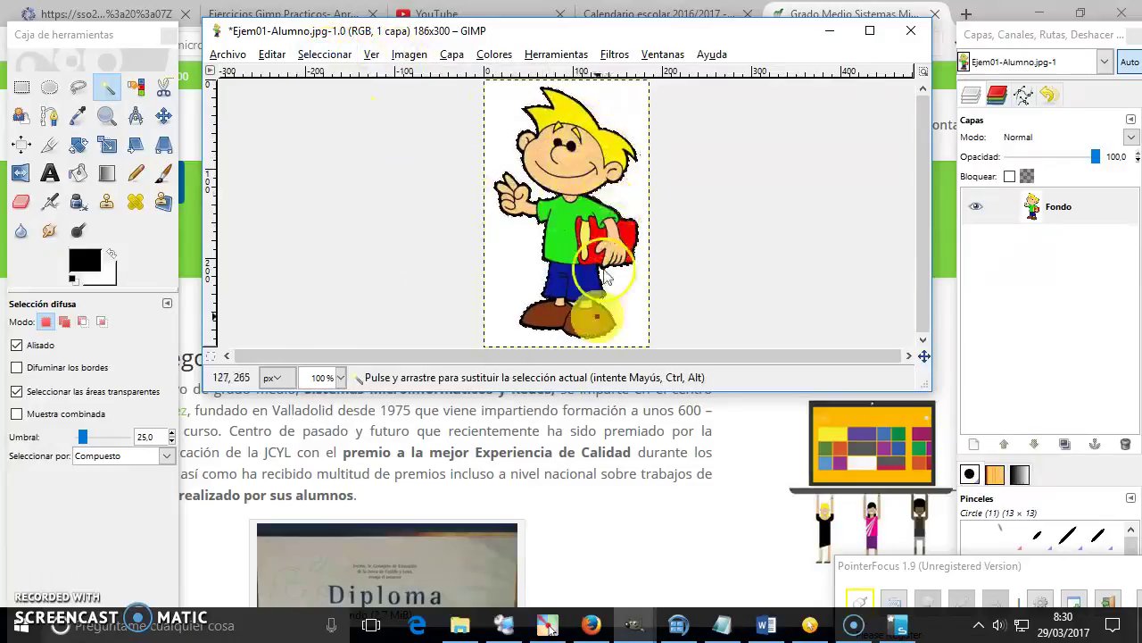
{"action": "left_click", "coordinate": [273, 55]}
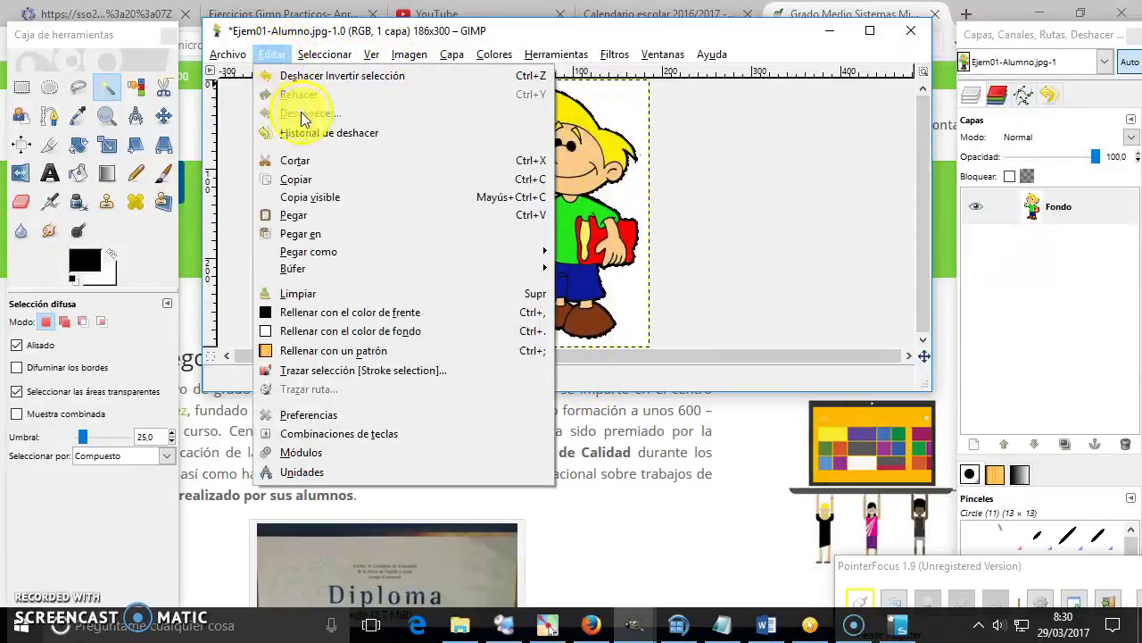
{"action": "left_click", "coordinate": [327, 181]}
{"action": "left_click", "coordinate": [272, 54]}
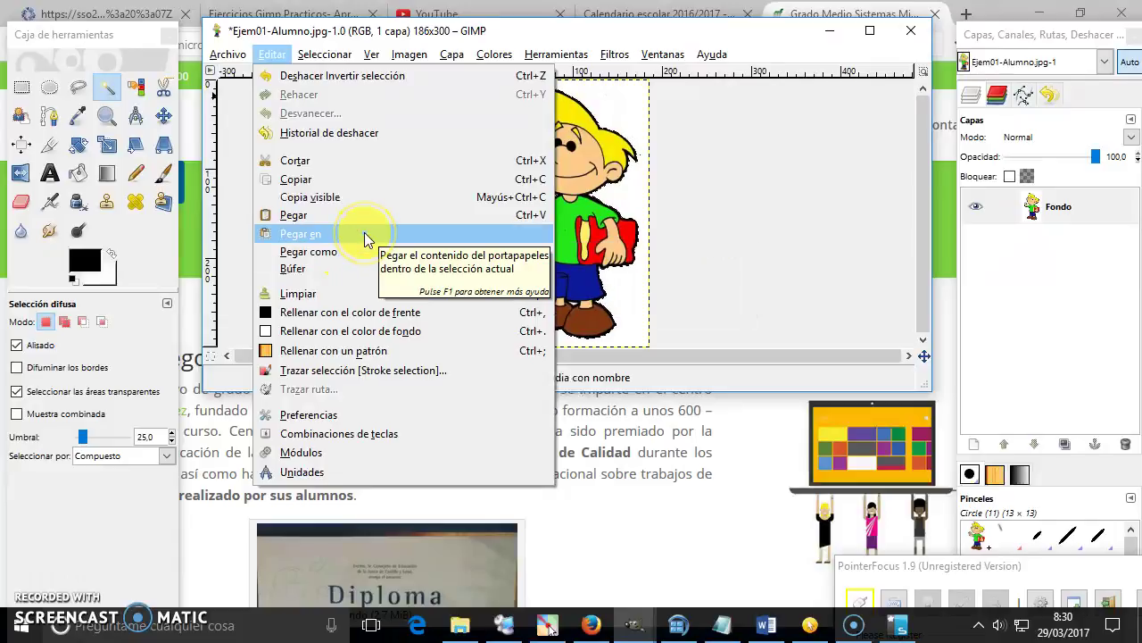
{"action": "mouse_move", "coordinate": [309, 251]}
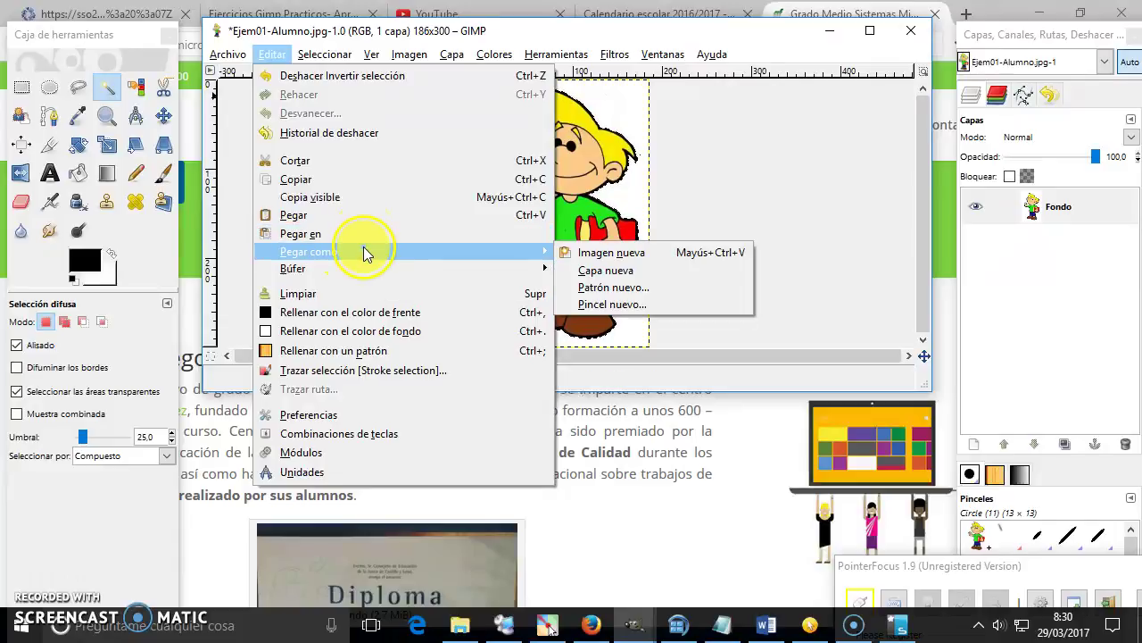
{"action": "left_click", "coordinate": [653, 272]}
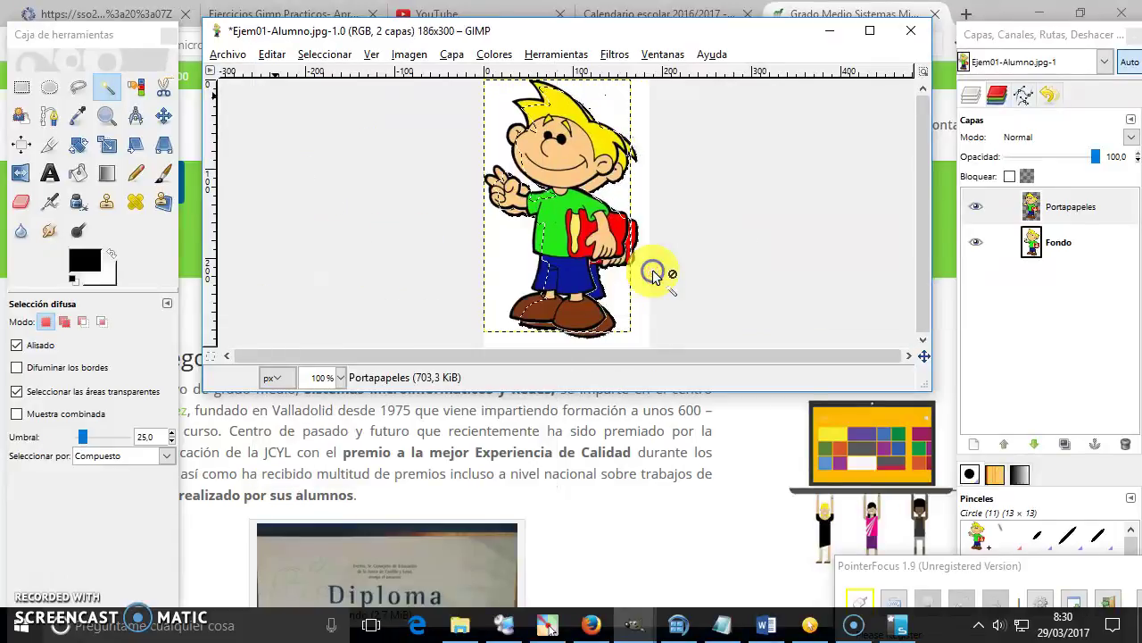
Step: Rename the pasted Portapapeles layer to personaje2 and make it active
{"action": "left_click", "coordinate": [1082, 222]}
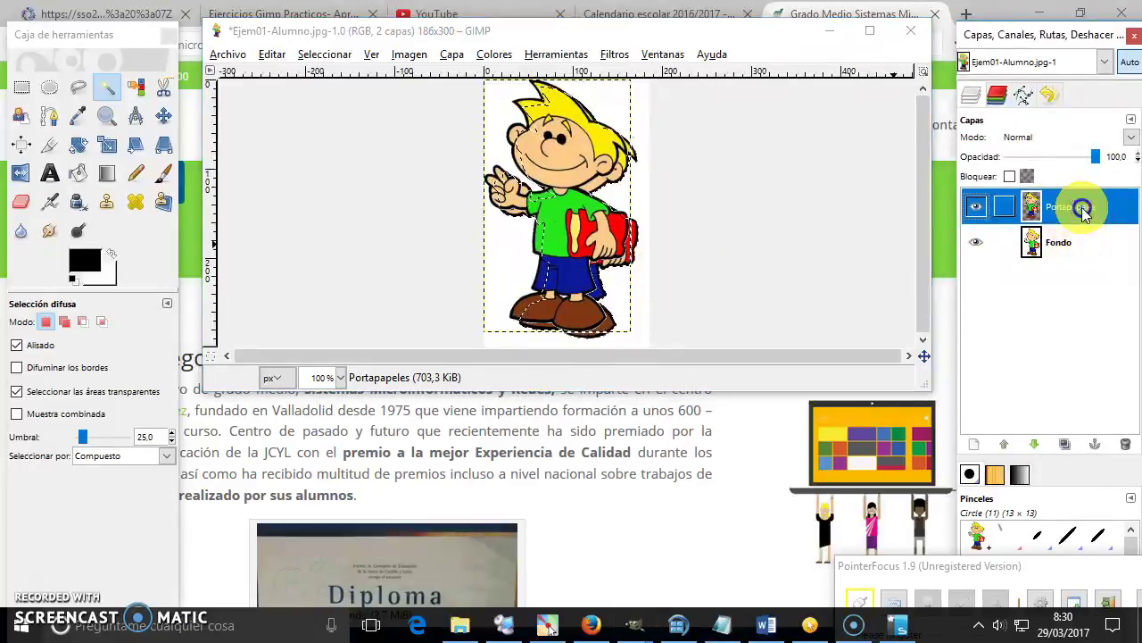
{"action": "double_click", "coordinate": [1085, 219]}
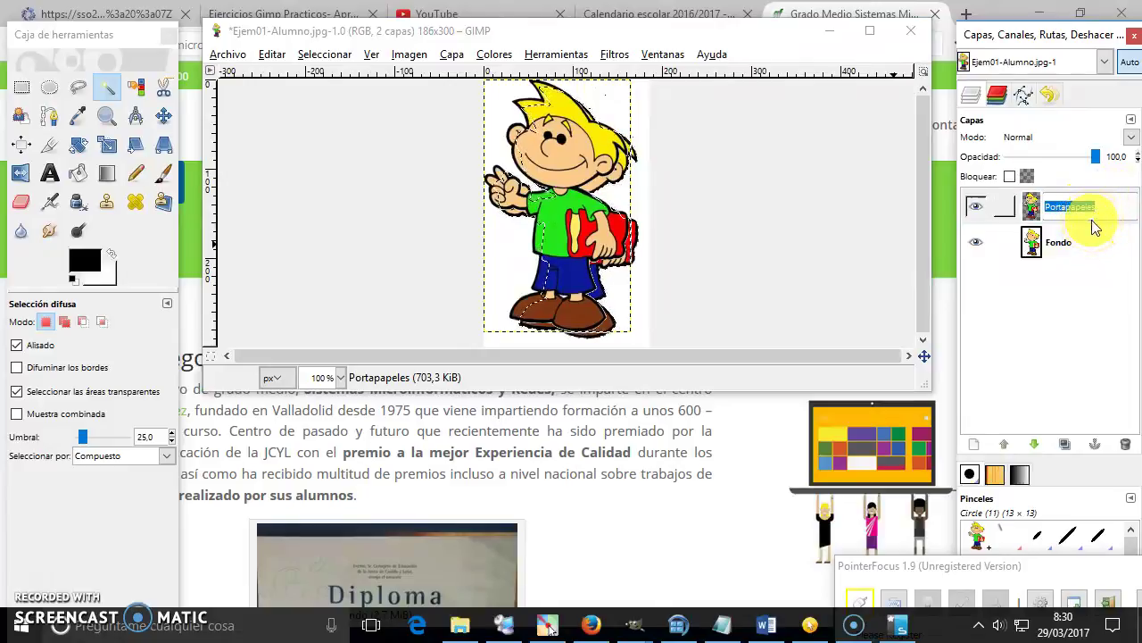
{"action": "type", "text": "personaje2"}
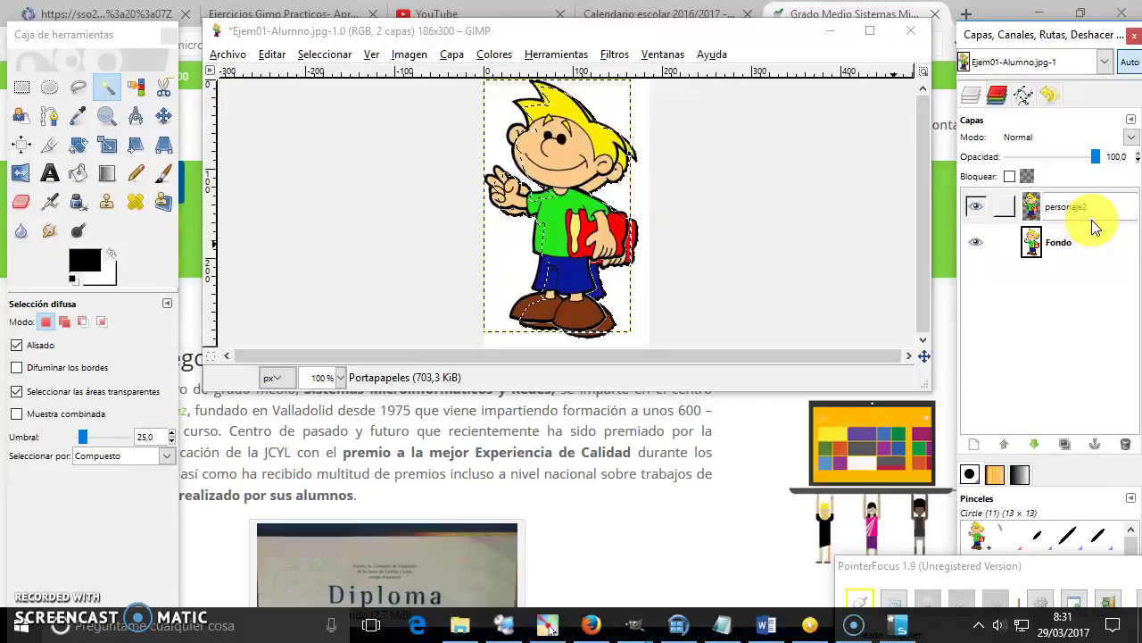
{"action": "key", "text": "Return"}
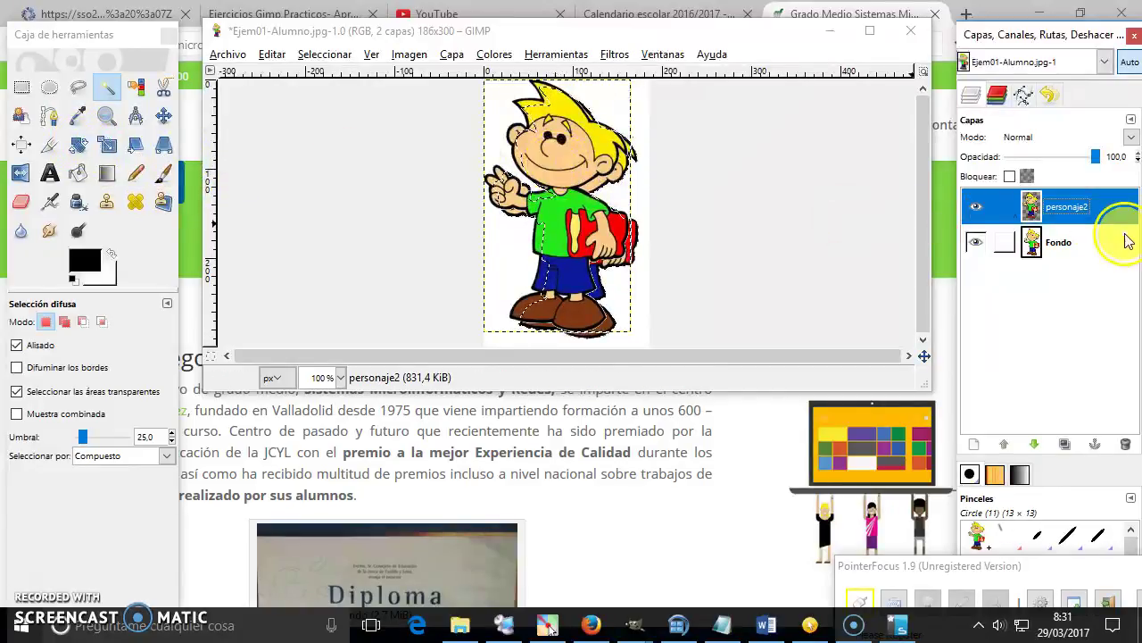
{"action": "left_click", "coordinate": [1079, 211]}
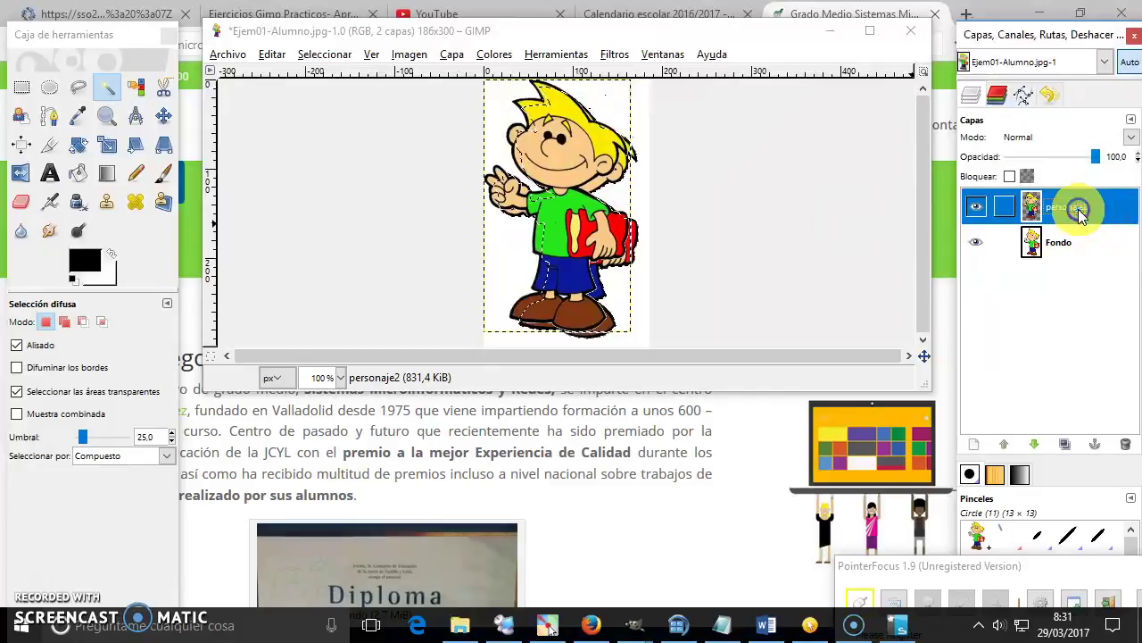
{"action": "double_click", "coordinate": [1079, 210]}
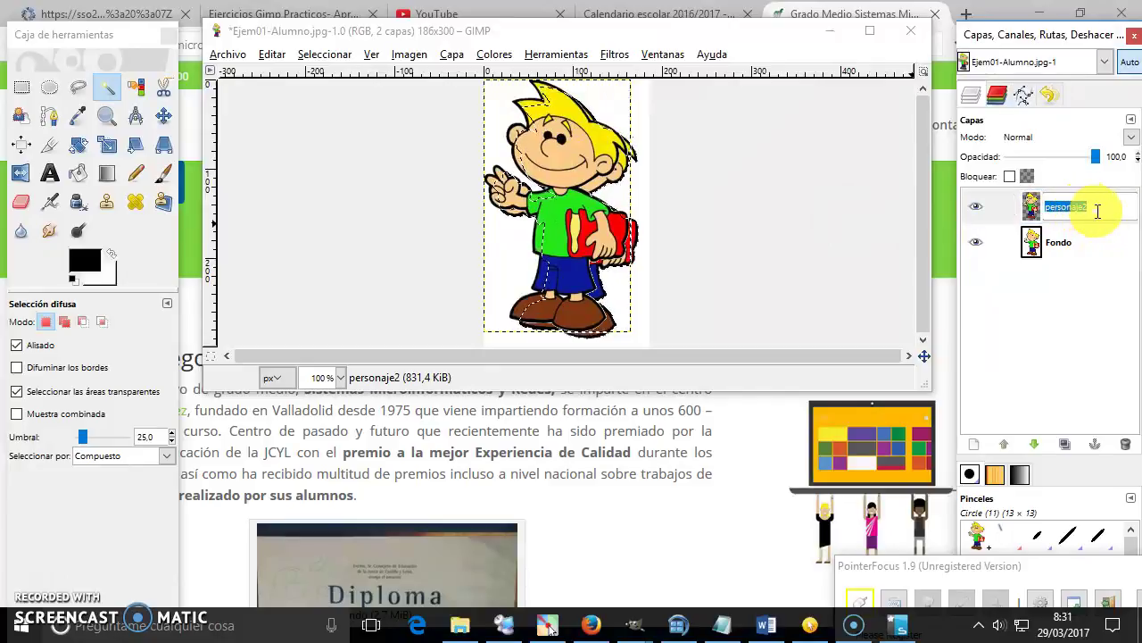
{"action": "left_click", "coordinate": [1099, 237]}
{"action": "left_click", "coordinate": [1087, 219]}
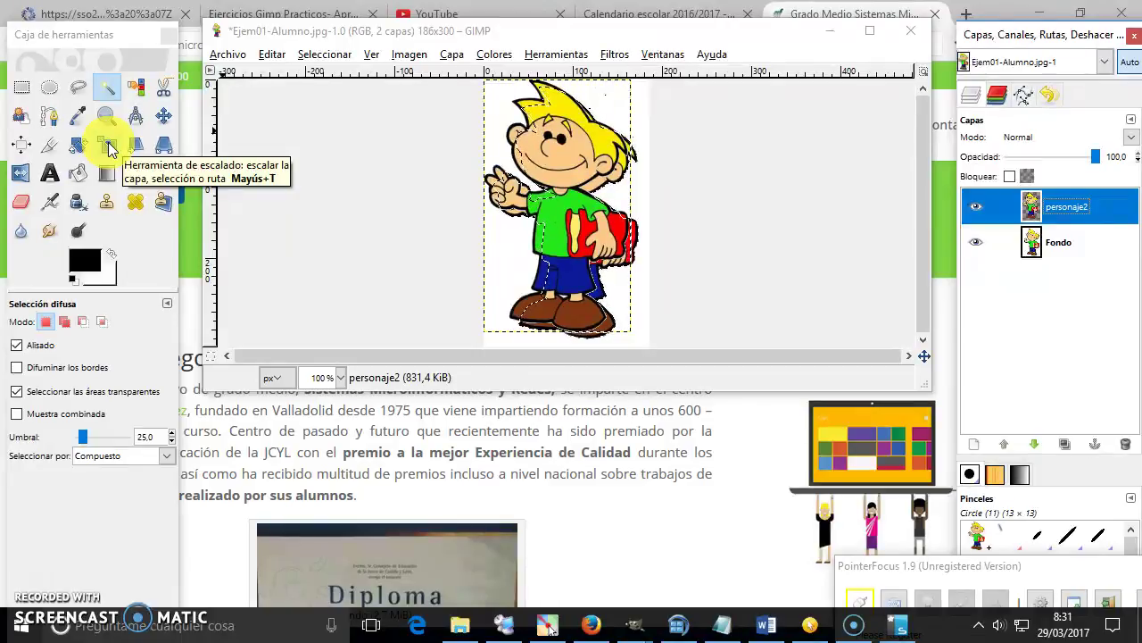
Step: Scale the personaje2 copy proportionally down to 40×71 beside the big boy's feet
{"action": "left_click", "coordinate": [108, 147]}
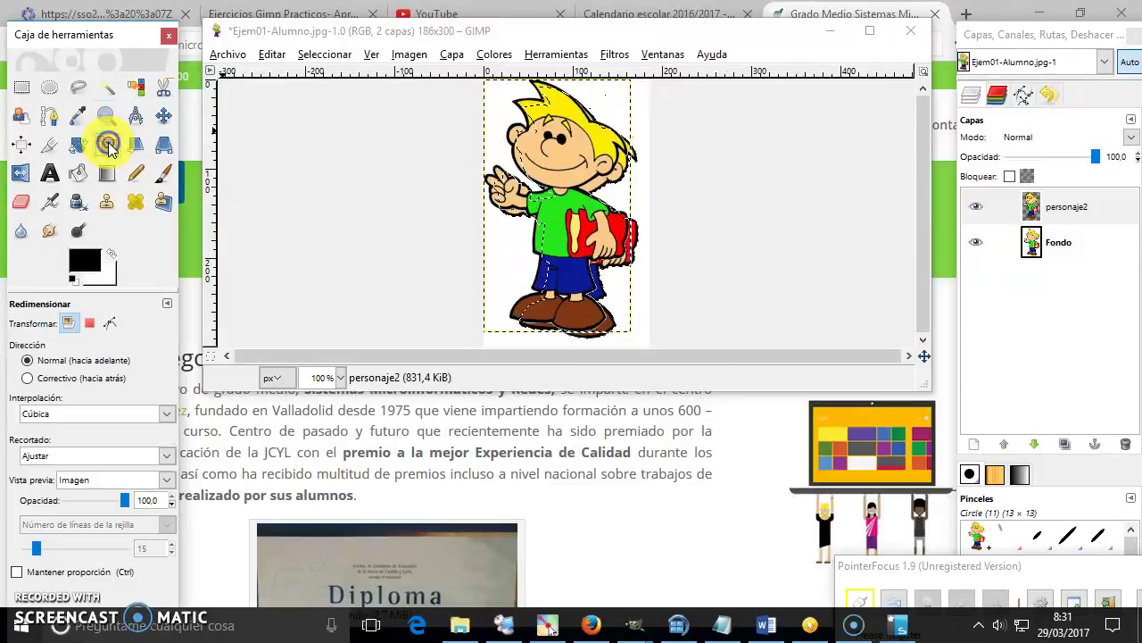
{"action": "left_click", "coordinate": [546, 148]}
{"action": "left_click_drag", "start_coordinate": [565, 182], "coordinate": [564, 226]}
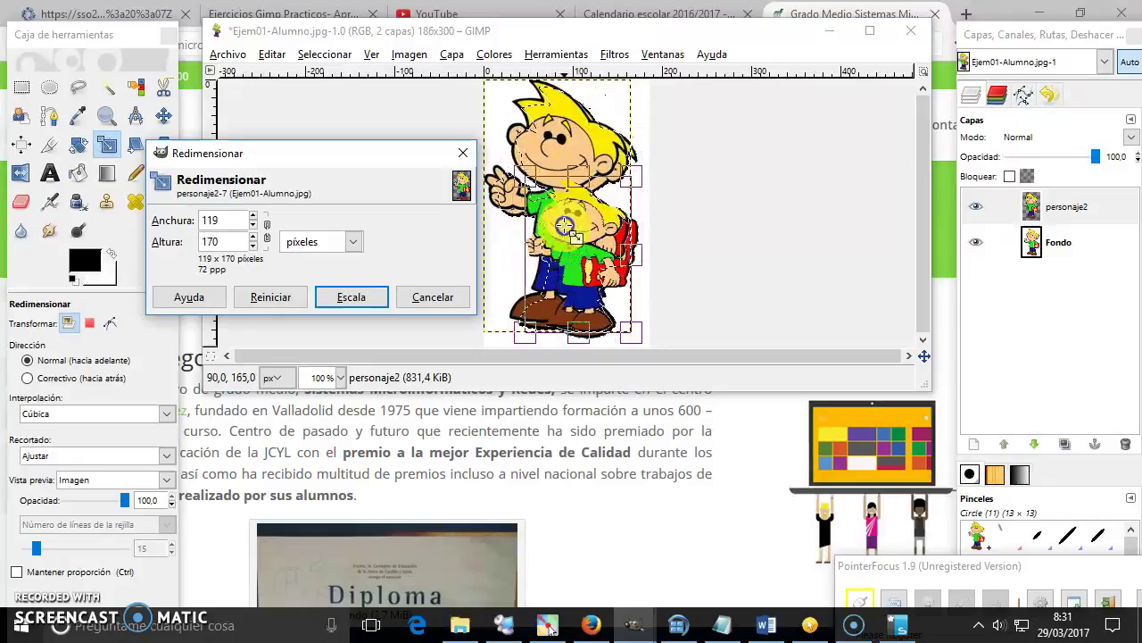
{"action": "mouse_move", "coordinate": [565, 226]}
{"action": "left_mouse_down"}
{"action": "mouse_move", "coordinate": [566, 176]}
{"action": "mouse_move", "coordinate": [532, 128]}
{"action": "left_mouse_up"}
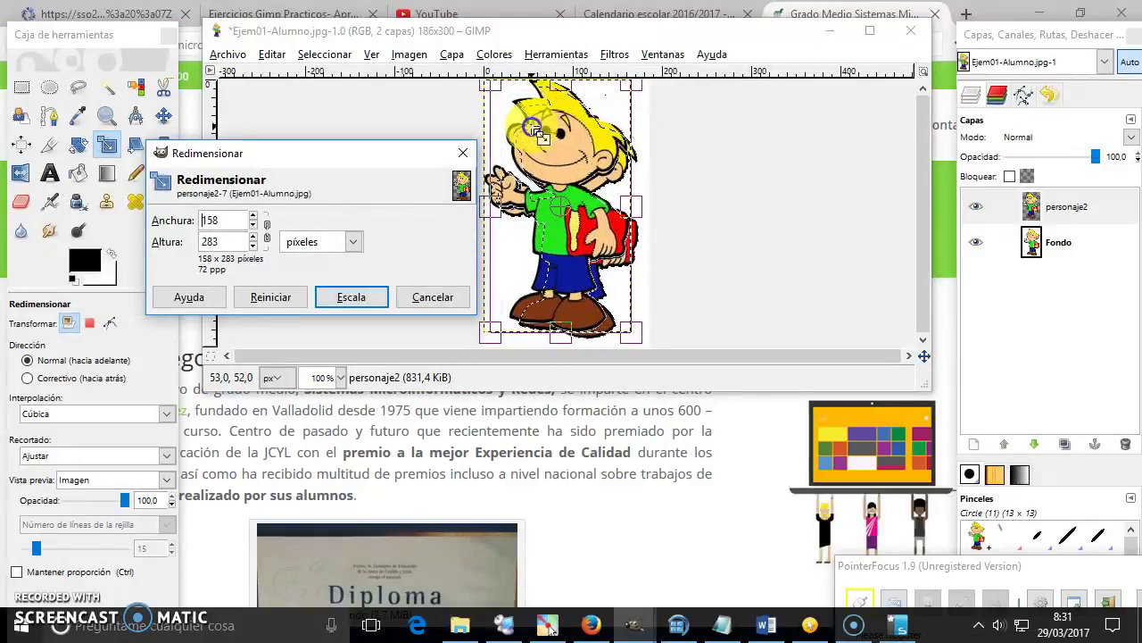
{"action": "key", "text": "Return"}
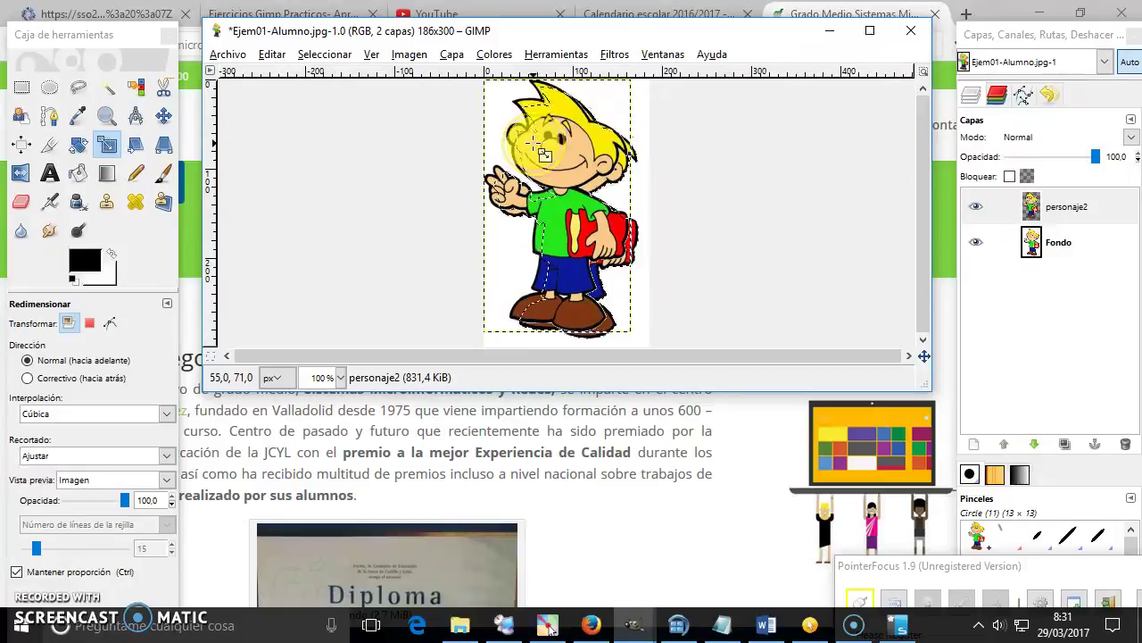
{"action": "left_click_drag", "start_coordinate": [543, 153], "coordinate": [643, 299]}
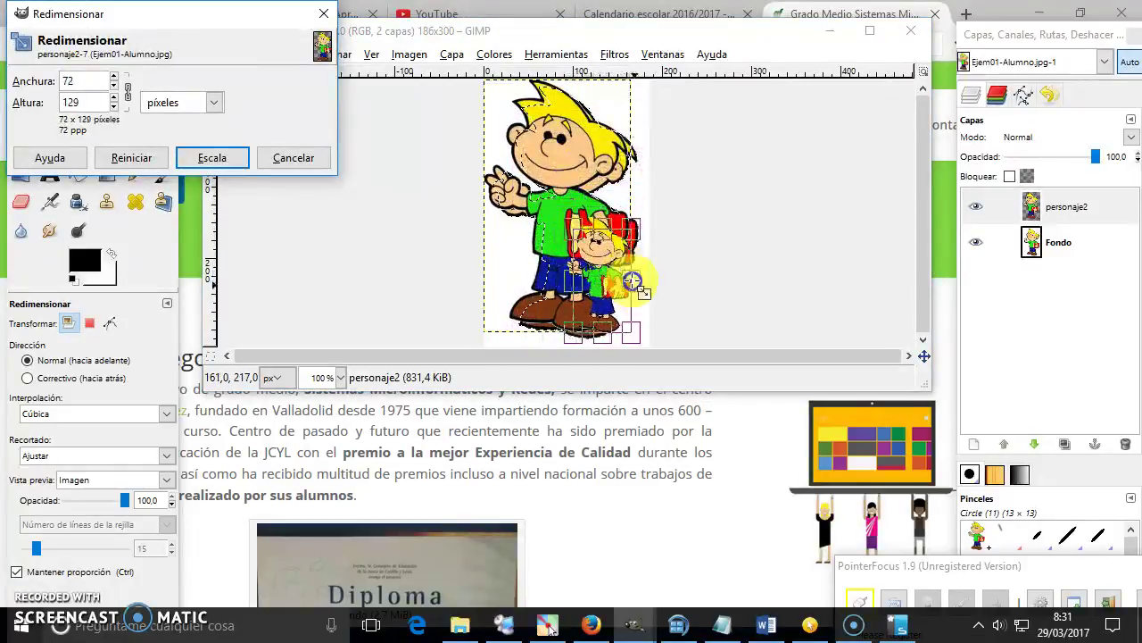
{"action": "left_click_drag", "start_coordinate": [642, 299], "coordinate": [611, 285]}
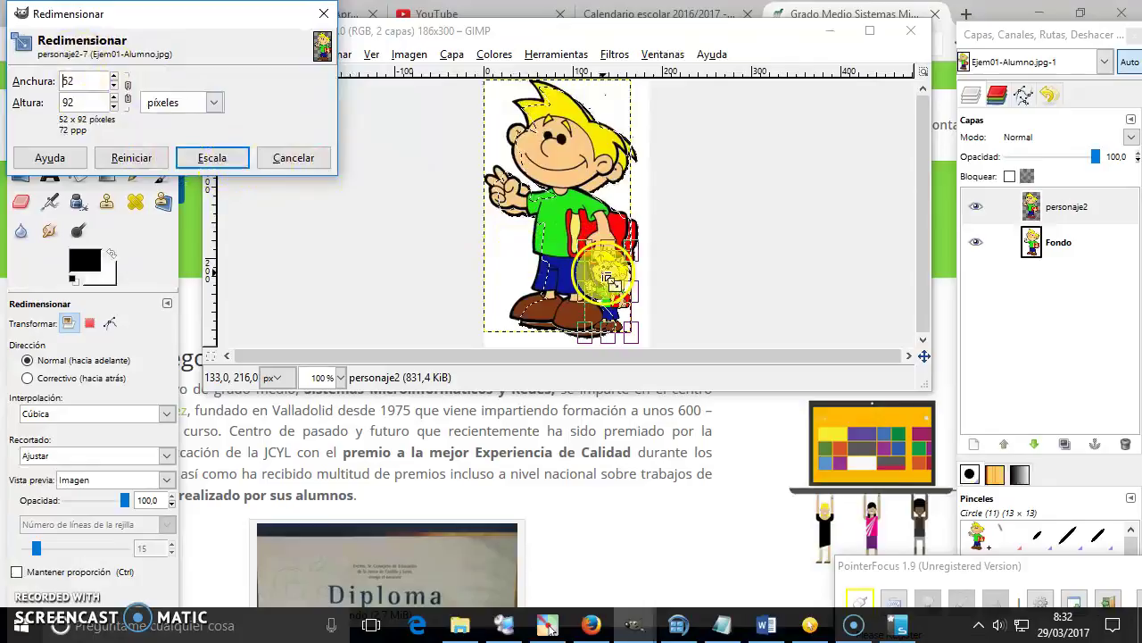
{"action": "left_click", "coordinate": [607, 277]}
{"action": "left_click_drag", "start_coordinate": [607, 277], "coordinate": [593, 321]}
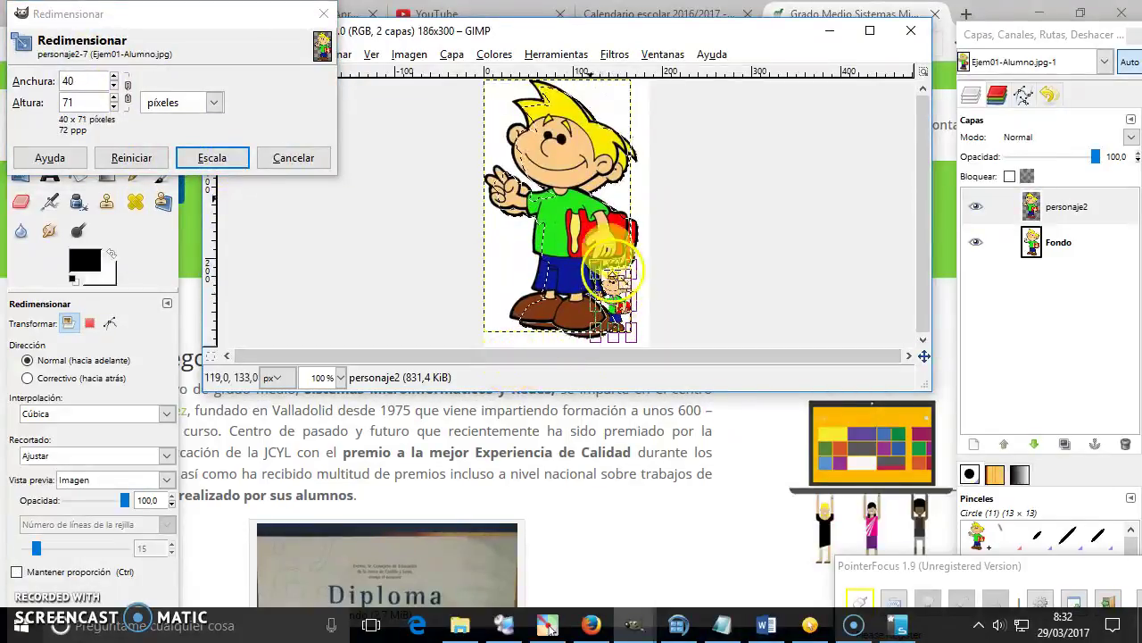
{"action": "left_click", "coordinate": [213, 161]}
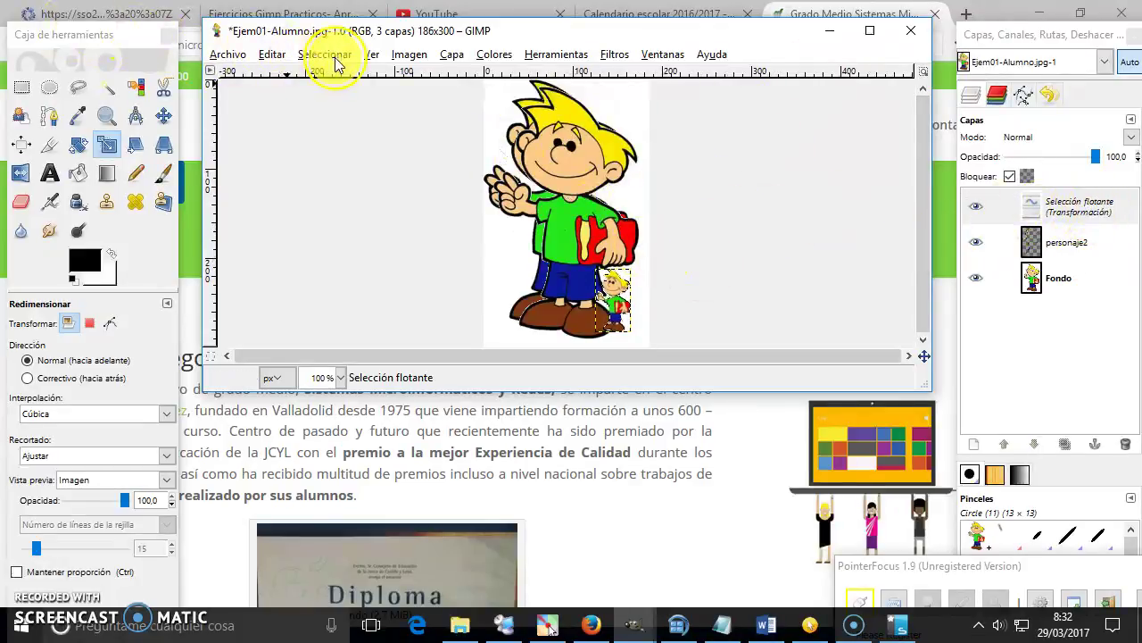
Step: Widen the canvas to 350 pixels
{"action": "left_click", "coordinate": [403, 55]}
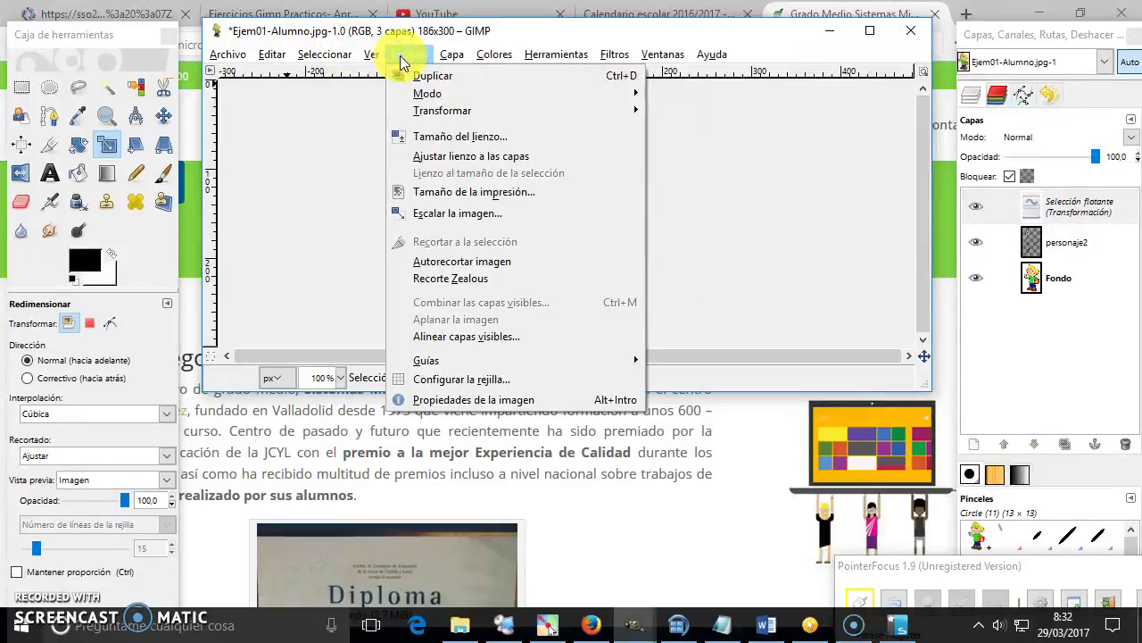
{"action": "left_click", "coordinate": [455, 143]}
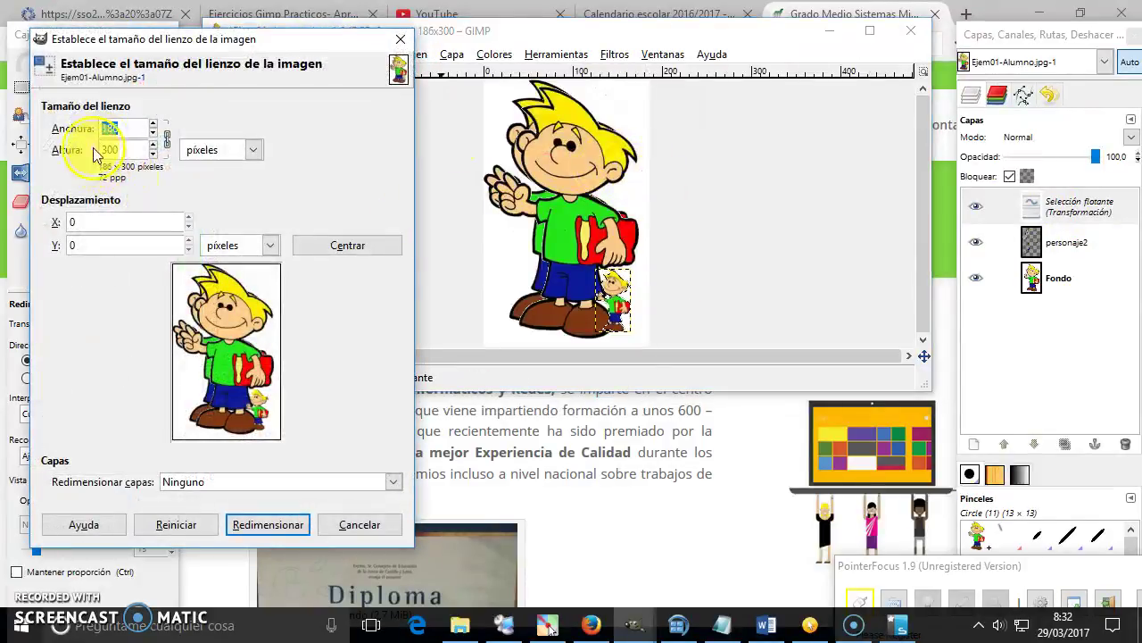
{"action": "type", "text": "350"}
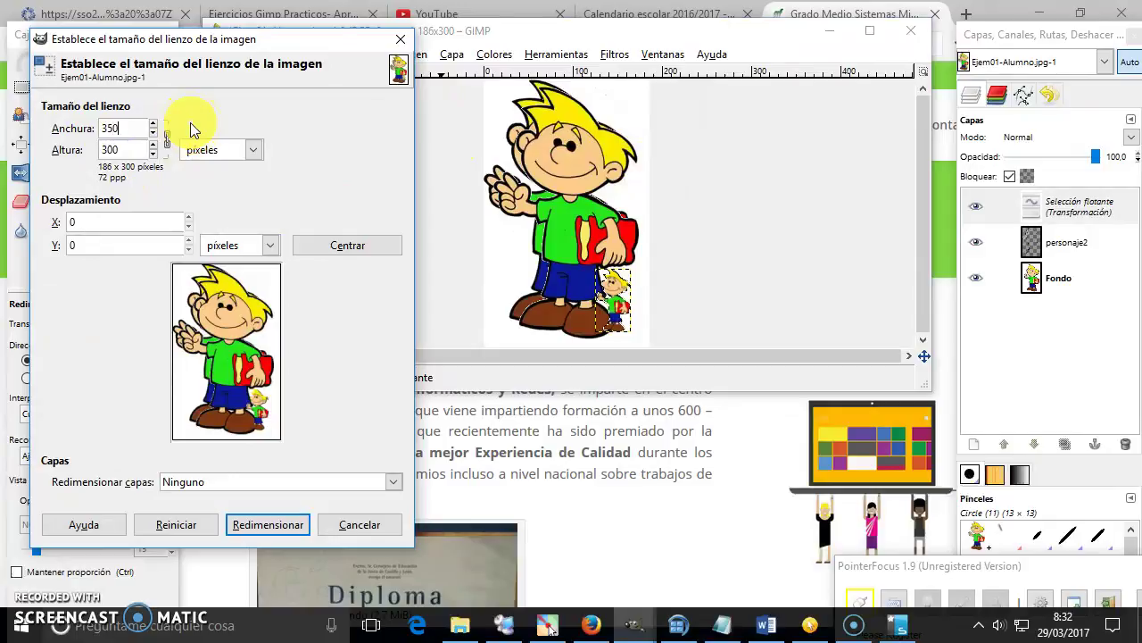
{"action": "left_click", "coordinate": [268, 525]}
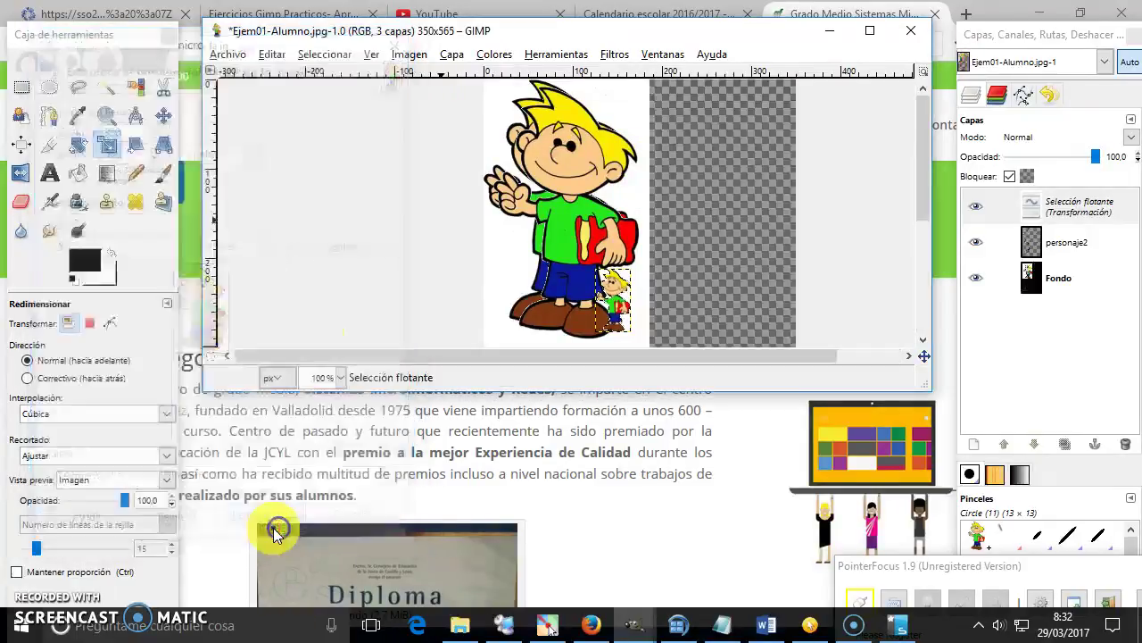
Step: Set the foreground colour to white (ffffff)
{"action": "left_click", "coordinate": [84, 257]}
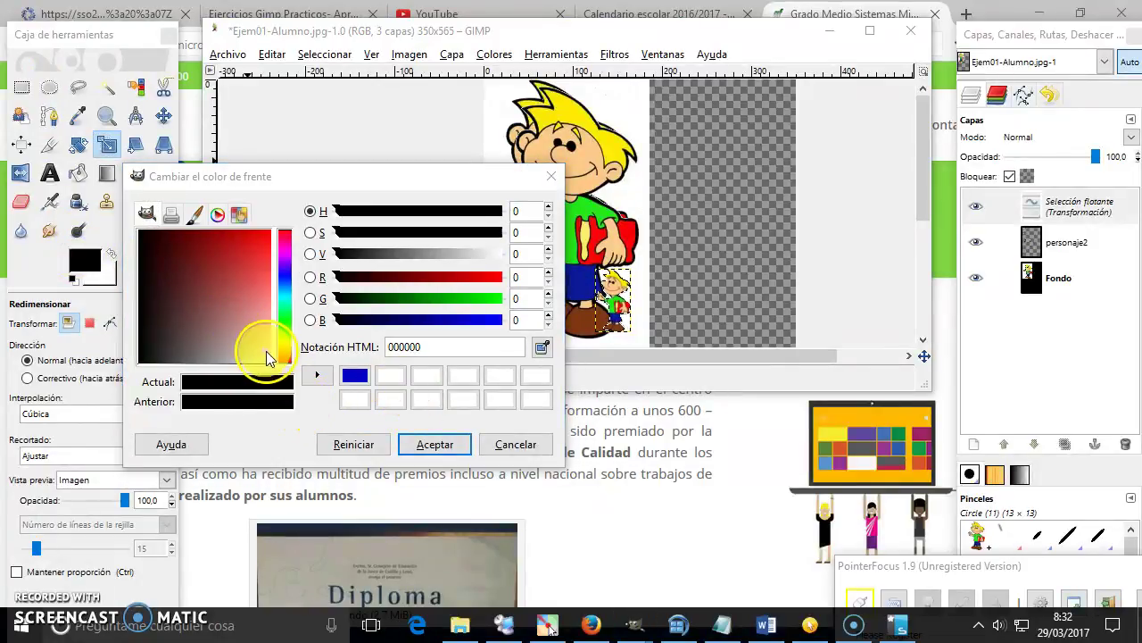
{"action": "left_click_drag", "start_coordinate": [267, 352], "coordinate": [300, 379]}
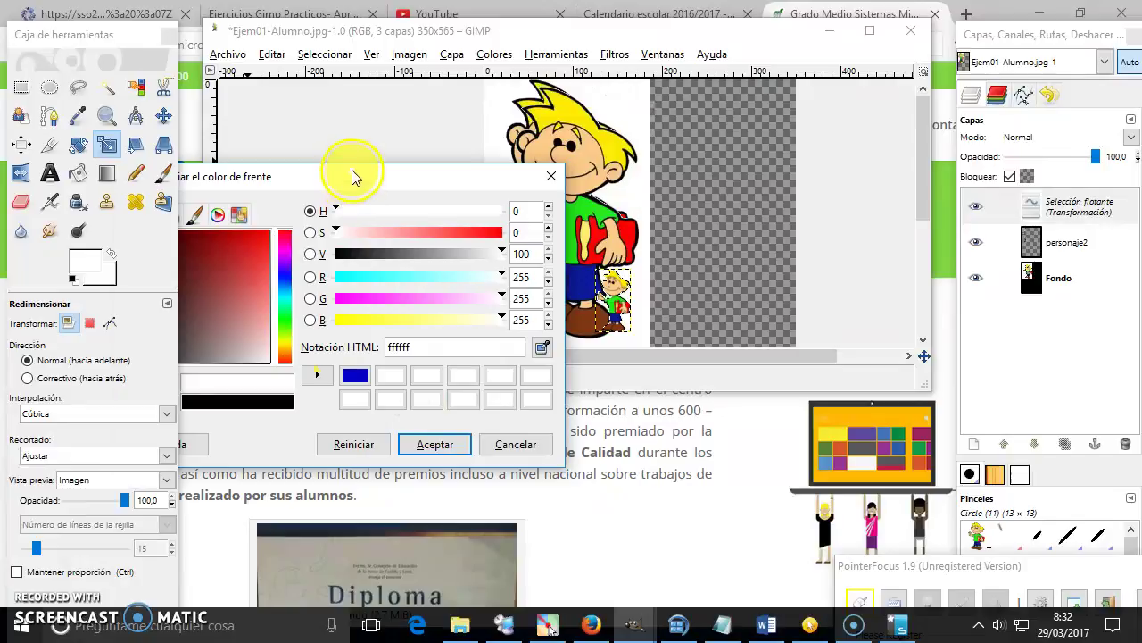
{"action": "left_click_drag", "start_coordinate": [395, 176], "coordinate": [447, 162]}
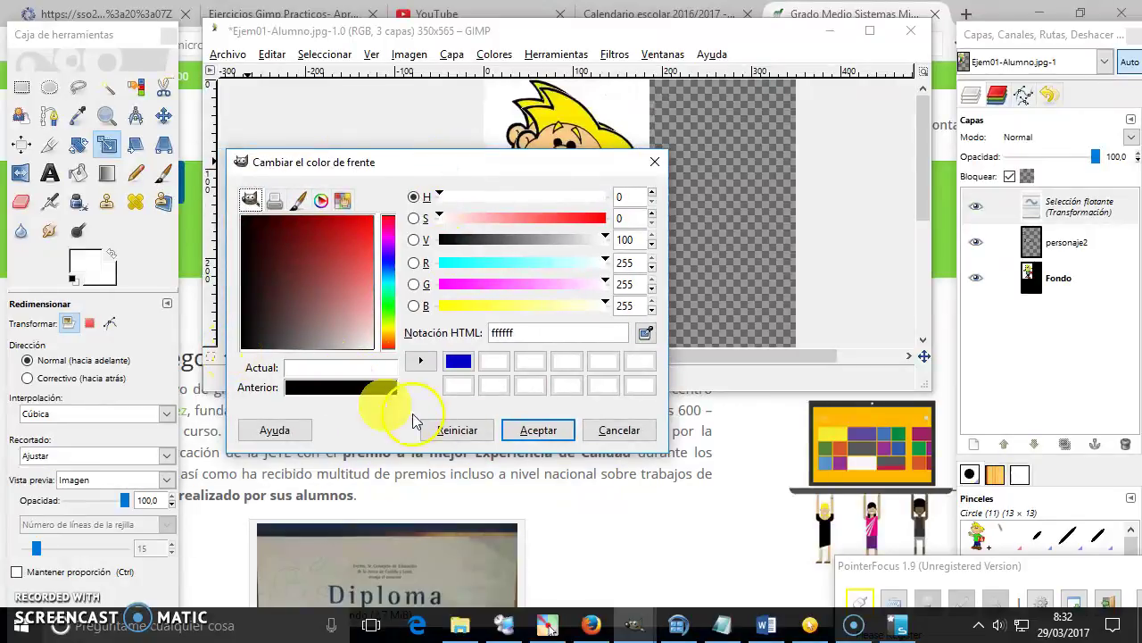
{"action": "left_click", "coordinate": [538, 430]}
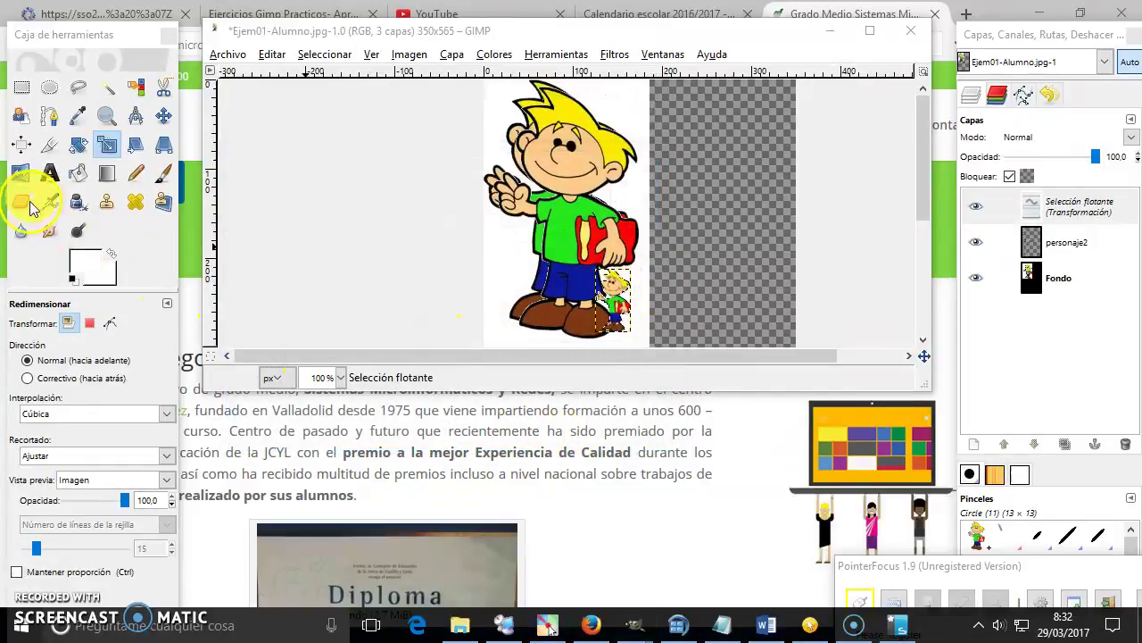
Step: Drag a Blend-tool gradient across the pasted figure's area
{"action": "left_click", "coordinate": [78, 173]}
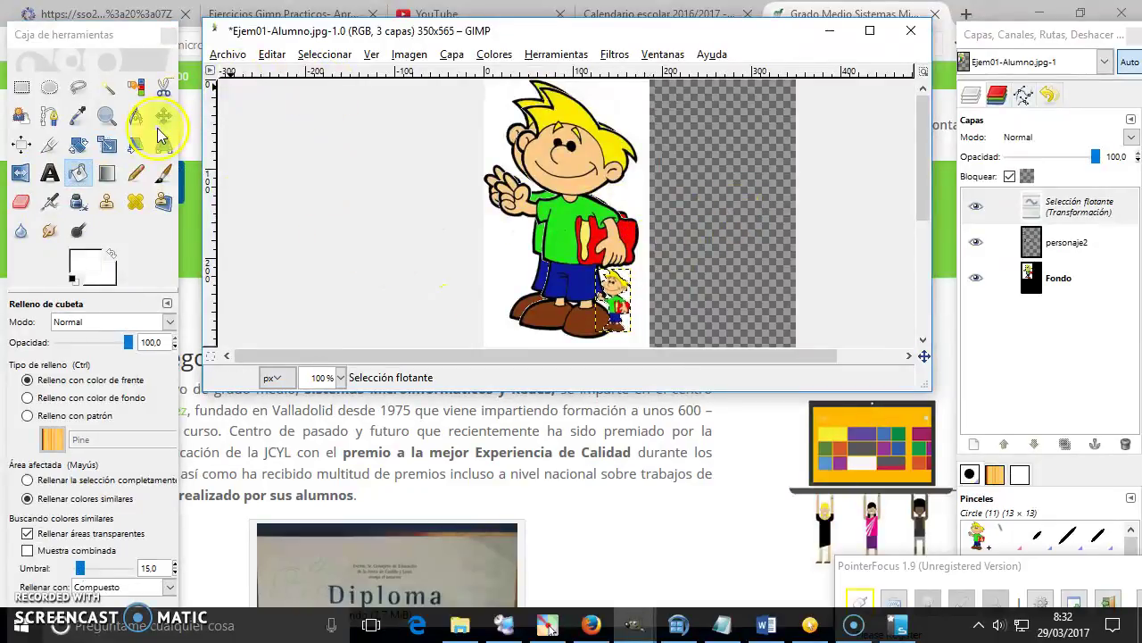
{"action": "left_click", "coordinate": [108, 176]}
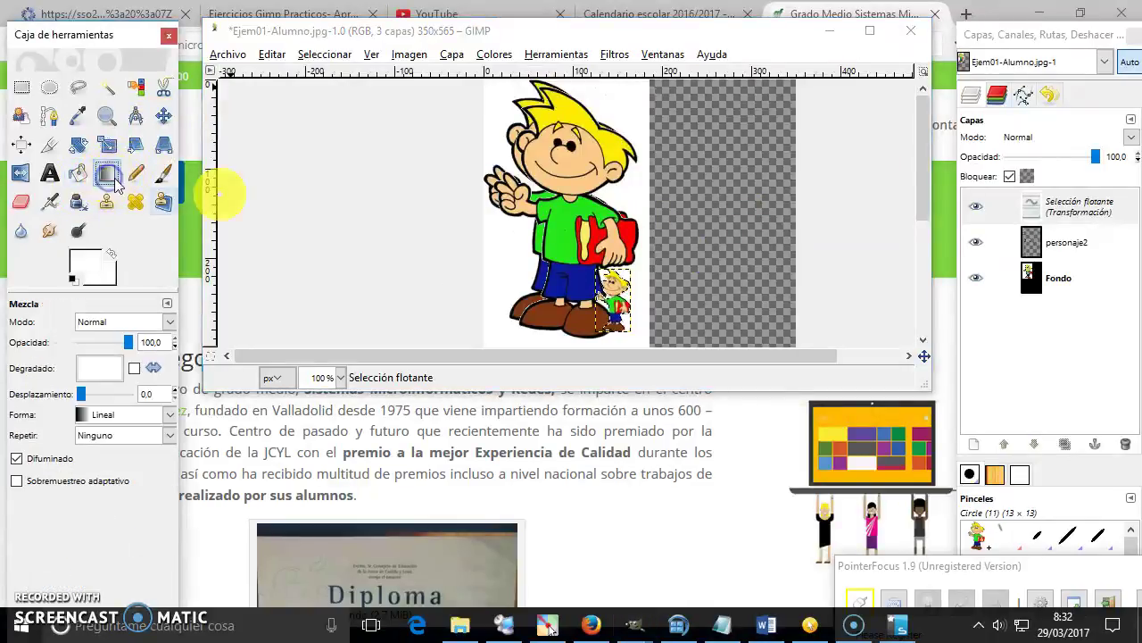
{"action": "left_click_drag", "start_coordinate": [643, 346], "coordinate": [800, 80]}
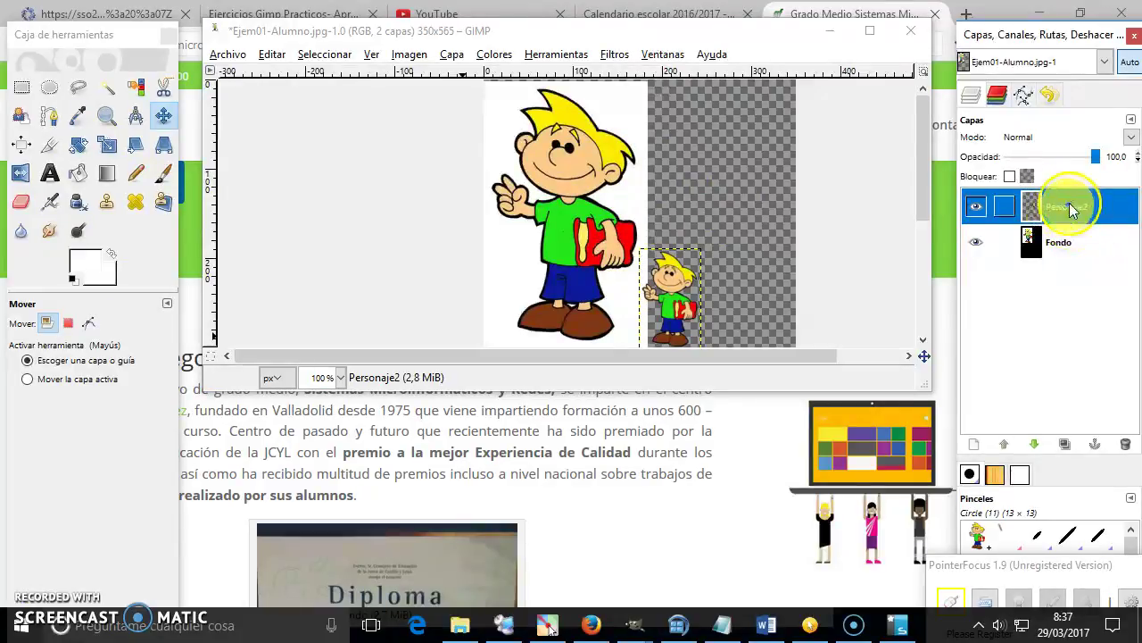
Step: Paste the copied figure as a floating piece and move it up and right
{"action": "double_click", "coordinate": [1071, 208]}
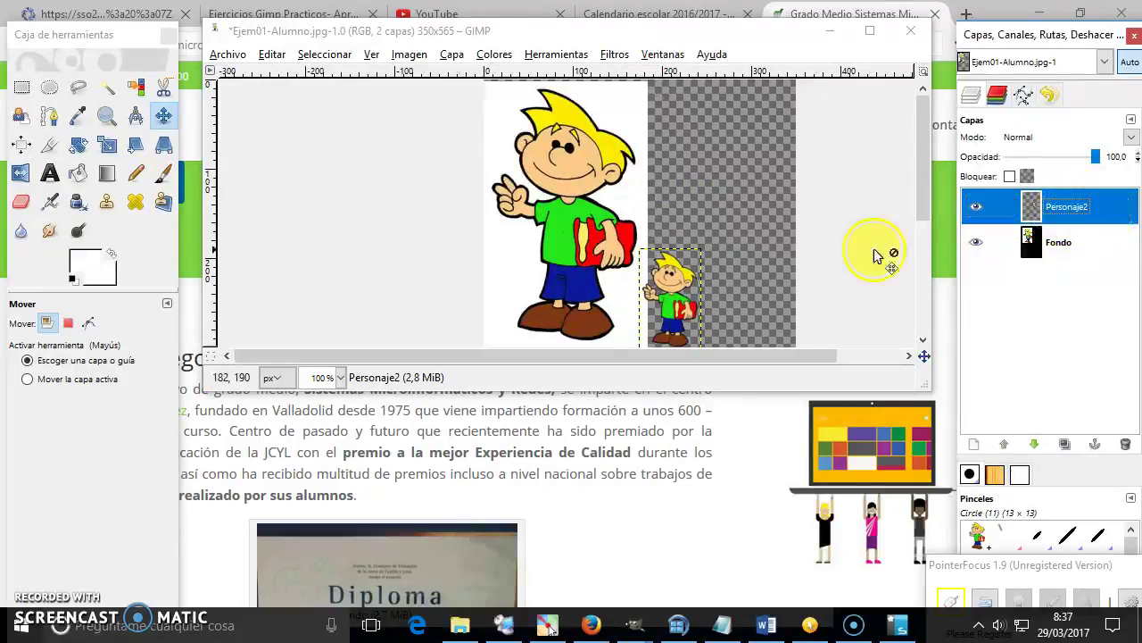
{"action": "left_click", "coordinate": [272, 54]}
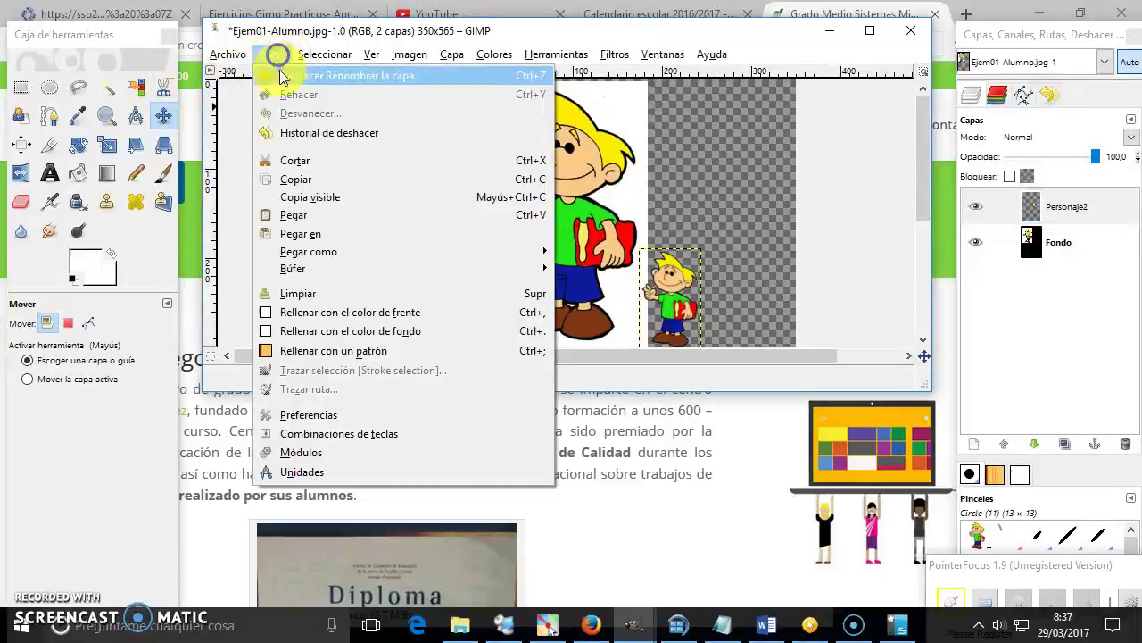
{"action": "left_click", "coordinate": [335, 217]}
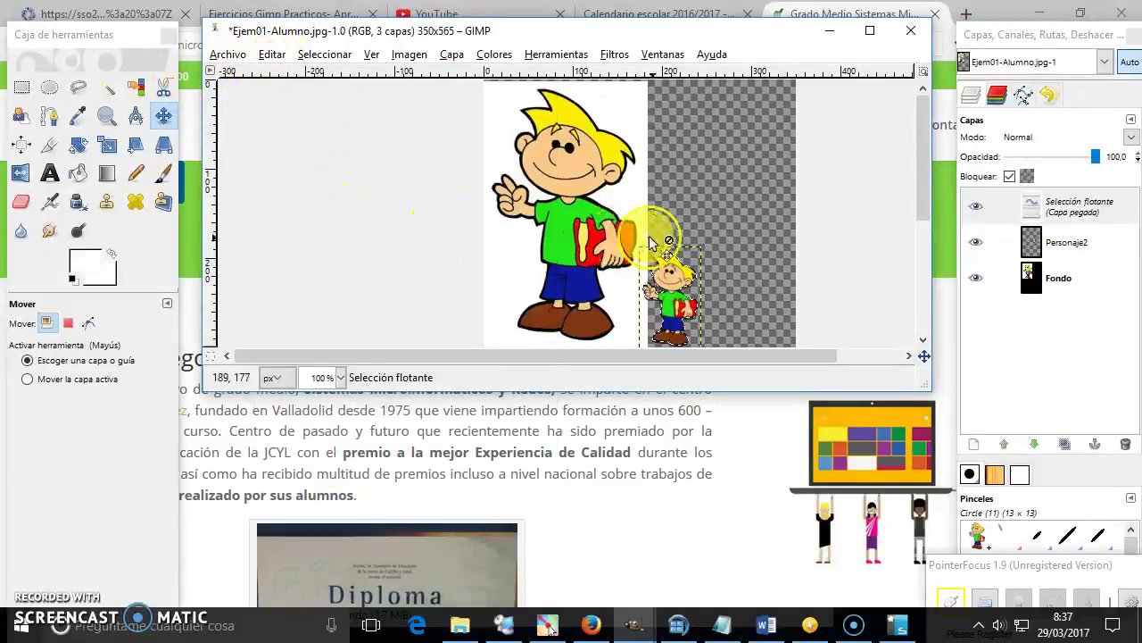
{"action": "left_click_drag", "start_coordinate": [666, 294], "coordinate": [729, 223]}
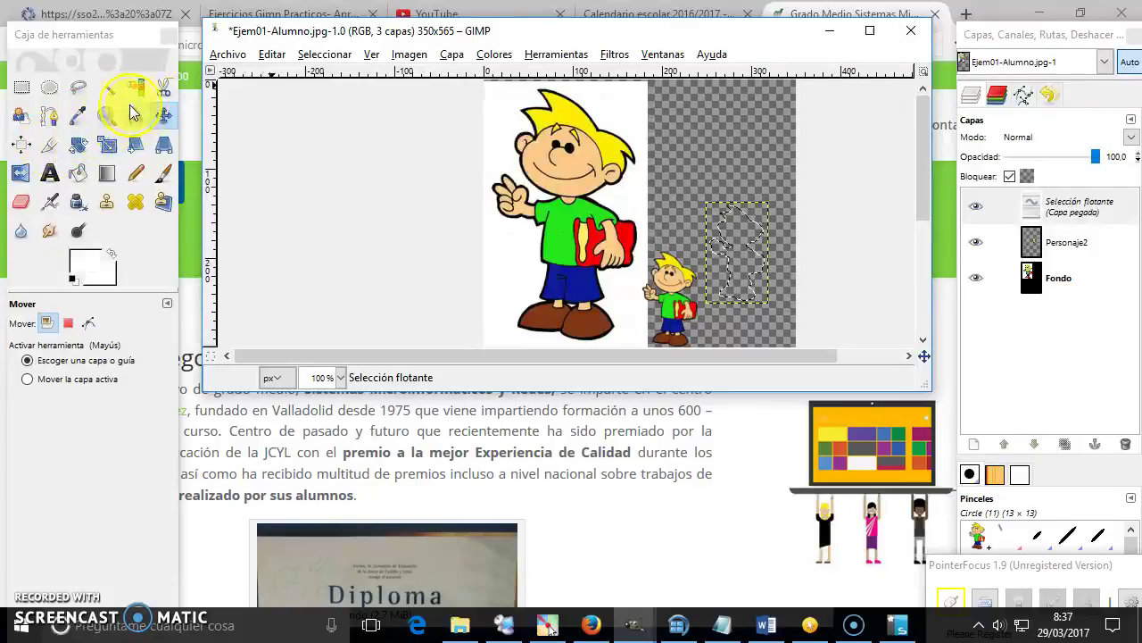
{"action": "left_click", "coordinate": [107, 86]}
Step: Invert the selection, copy it, paste again, move the piece and anchor it
{"action": "left_click", "coordinate": [699, 262]}
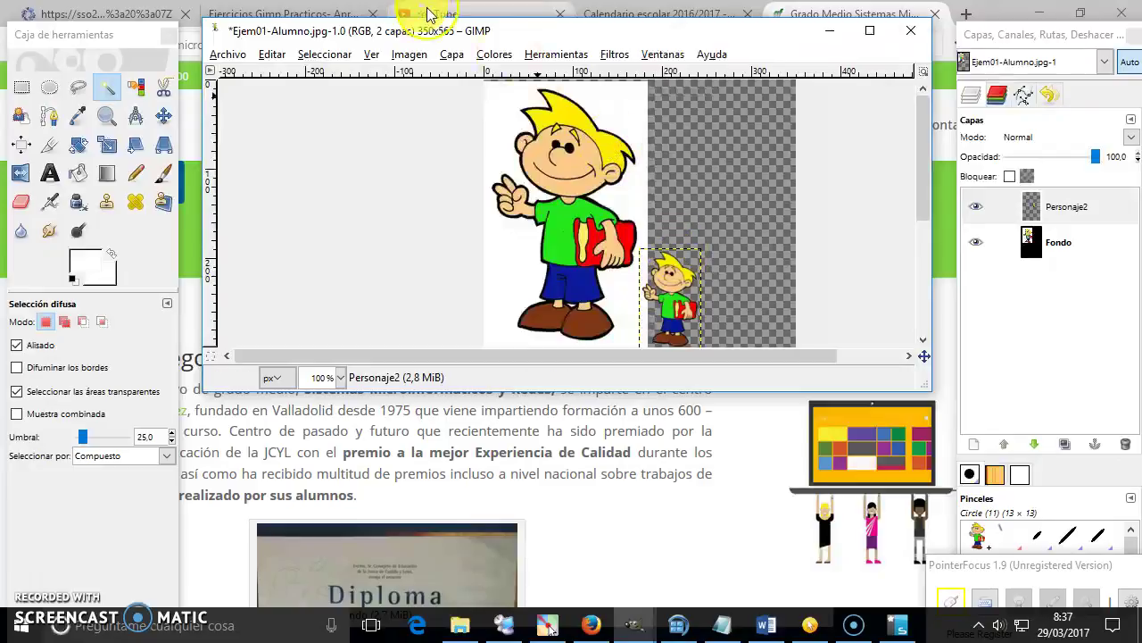
{"action": "left_click", "coordinate": [336, 54]}
{"action": "left_click", "coordinate": [313, 119]}
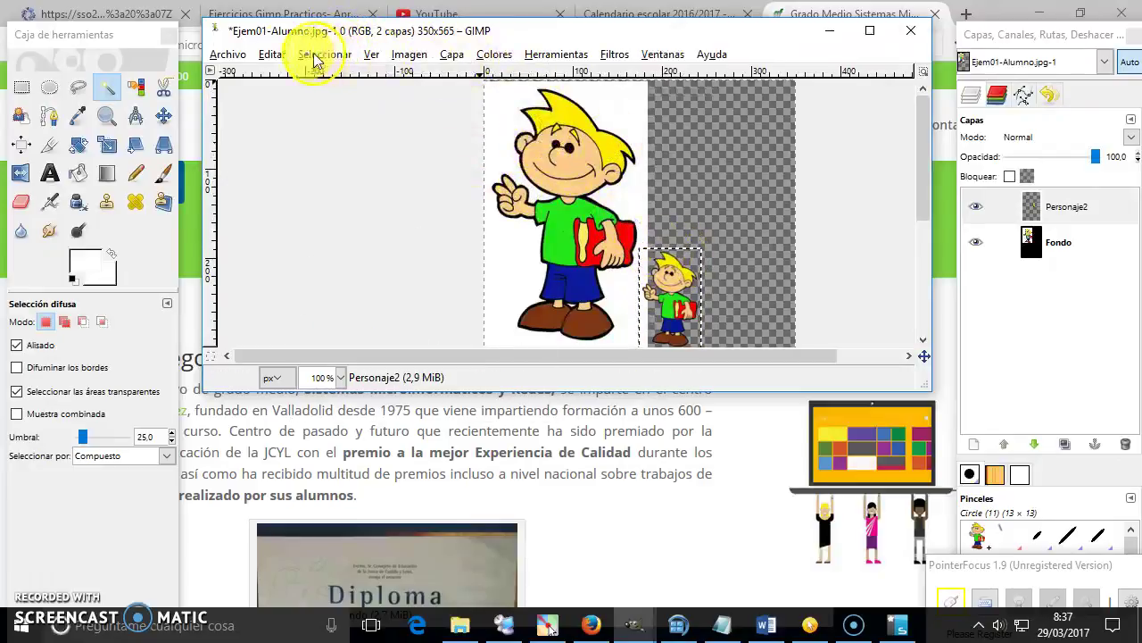
{"action": "left_click", "coordinate": [272, 55]}
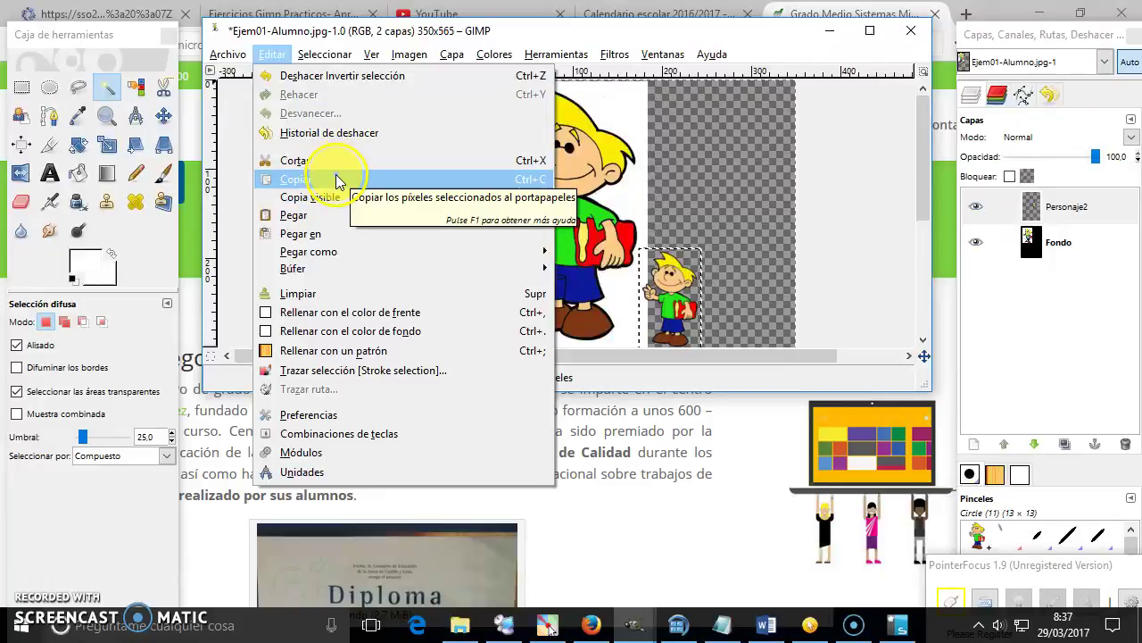
{"action": "left_click", "coordinate": [334, 181]}
{"action": "left_click", "coordinate": [273, 54]}
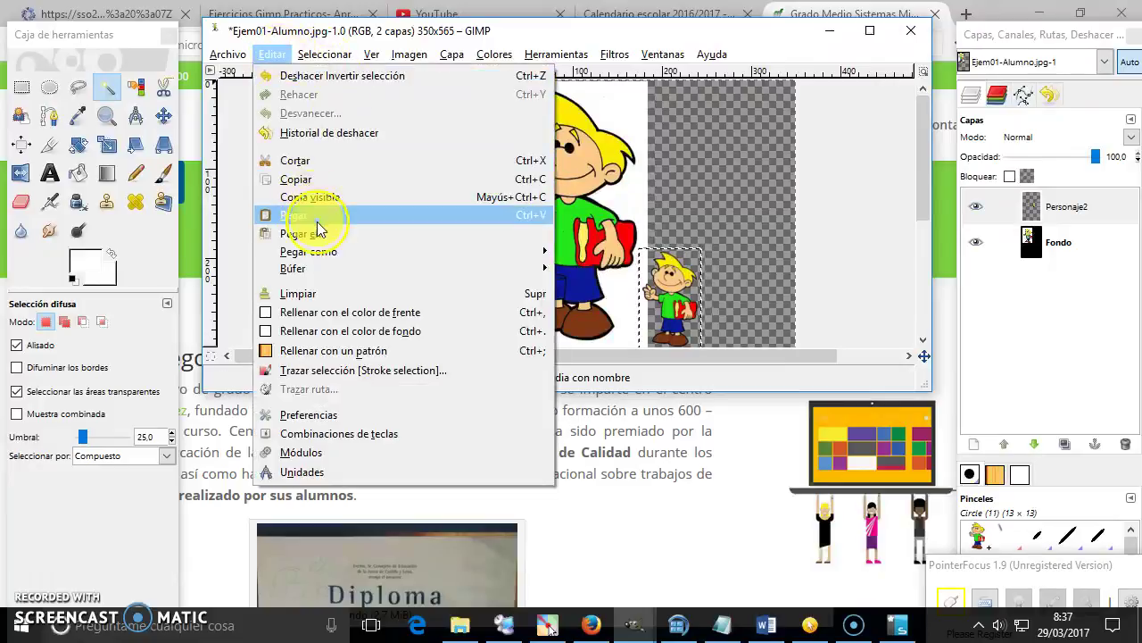
{"action": "left_click", "coordinate": [316, 219]}
{"action": "left_click_drag", "start_coordinate": [680, 297], "coordinate": [718, 259]}
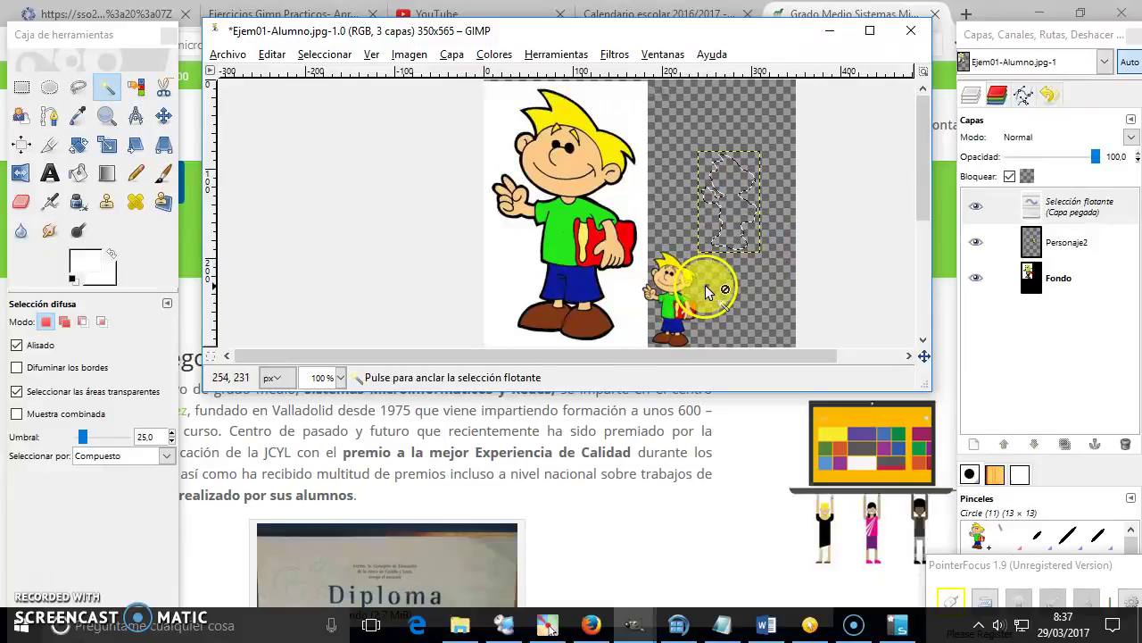
{"action": "left_click", "coordinate": [771, 264]}
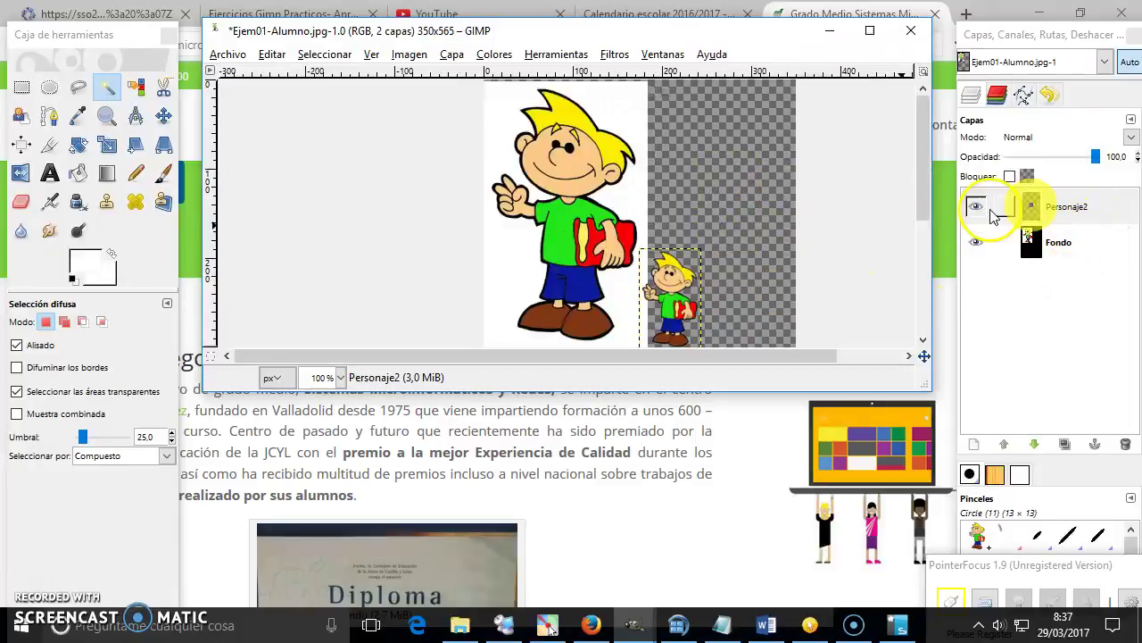
Step: On Personaje2, select the small boy at threshold 42 and paste a floating copy
{"action": "left_click", "coordinate": [1076, 212]}
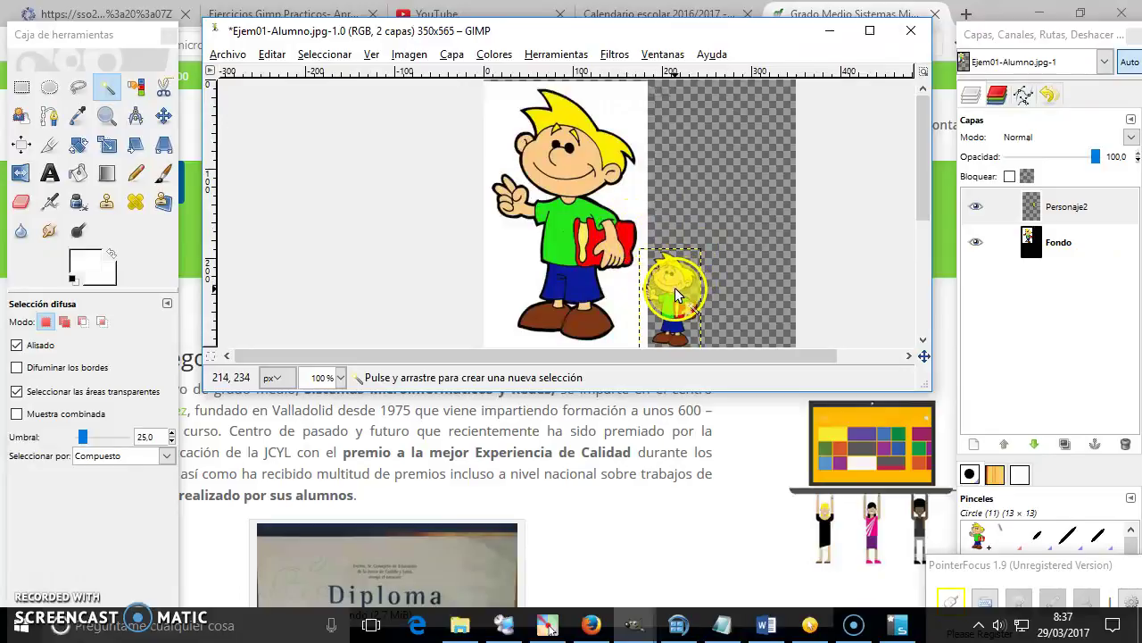
{"action": "left_click_drag", "start_coordinate": [680, 286], "coordinate": [721, 267]}
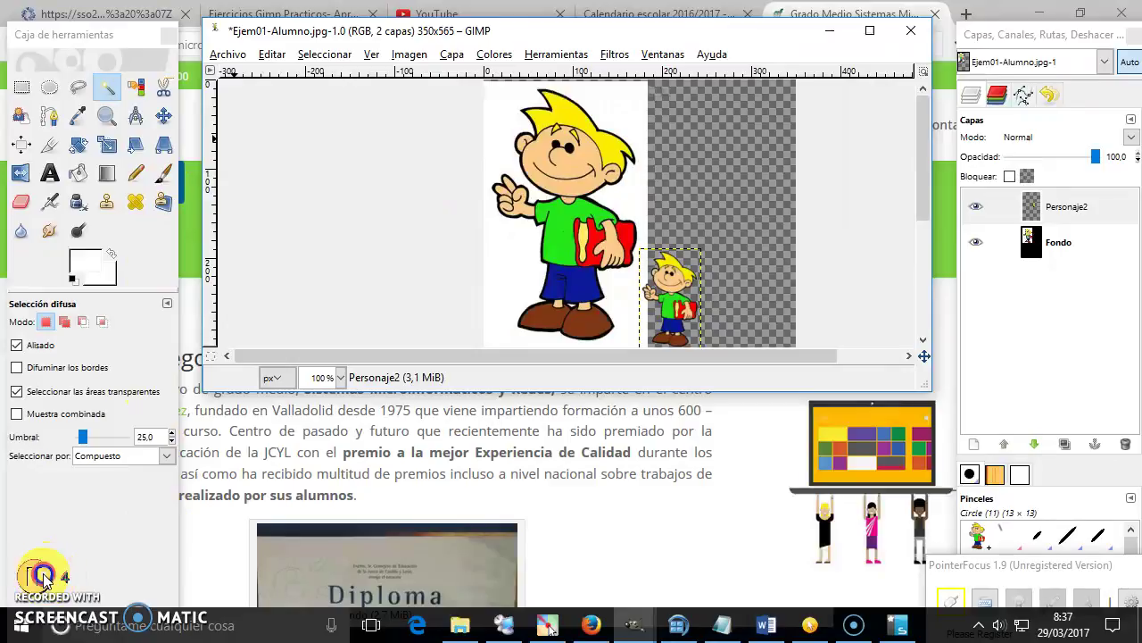
{"action": "key", "text": "ctrl+v"}
{"action": "left_click", "coordinate": [30, 150]}
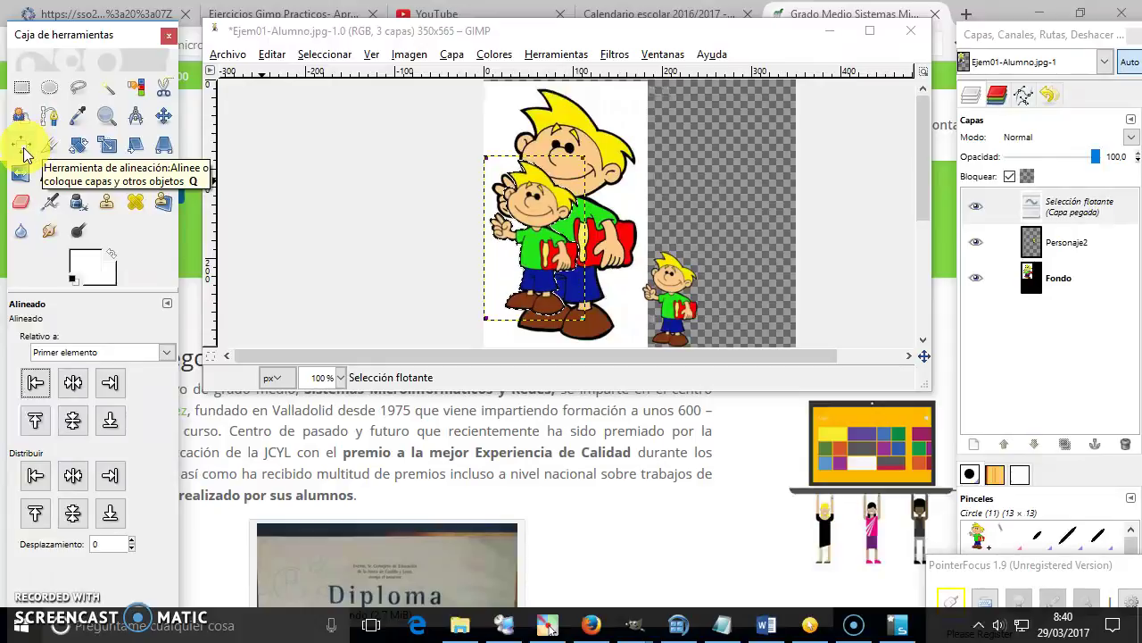
Step: Try aligning the pasted copy to left, right, centre, bottom and top edges
{"action": "left_click", "coordinate": [545, 218]}
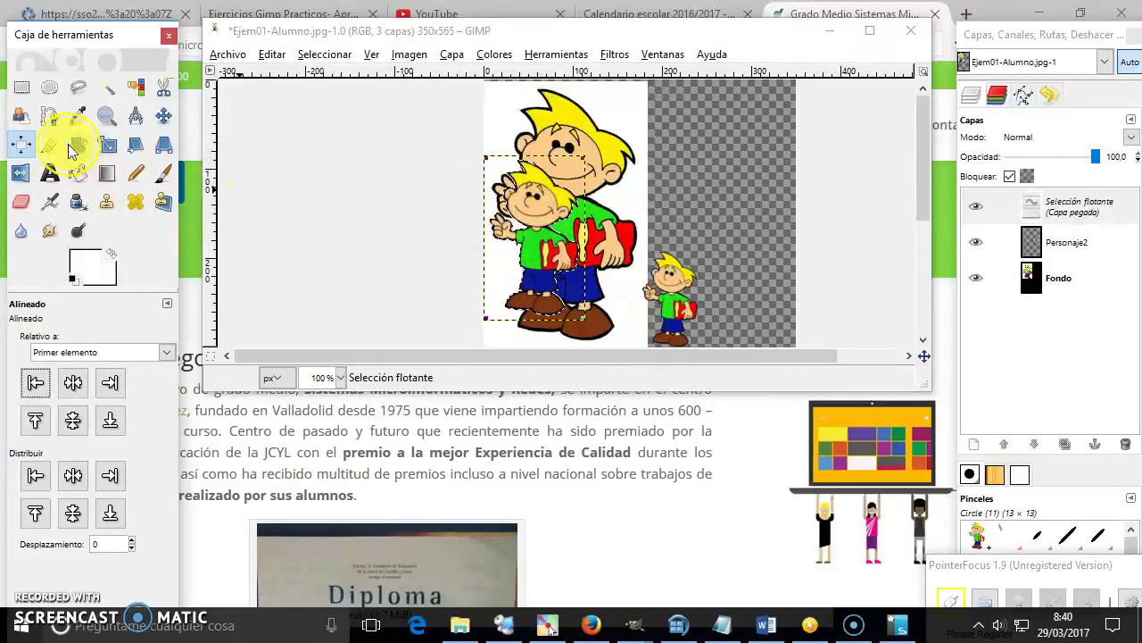
{"action": "left_click", "coordinate": [39, 386]}
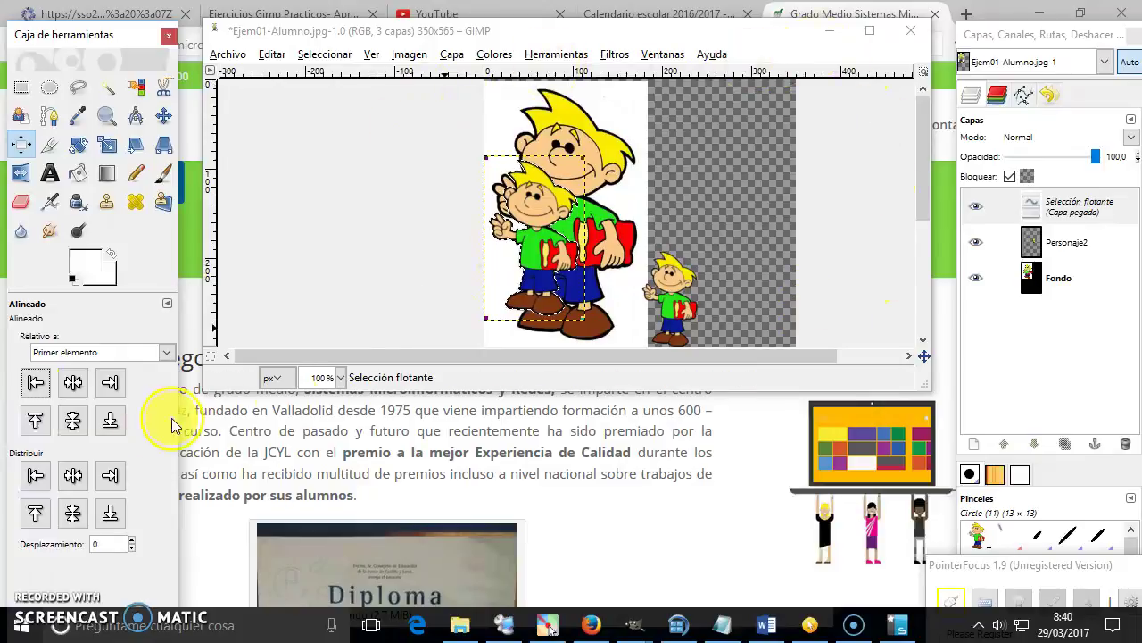
{"action": "left_click", "coordinate": [110, 384]}
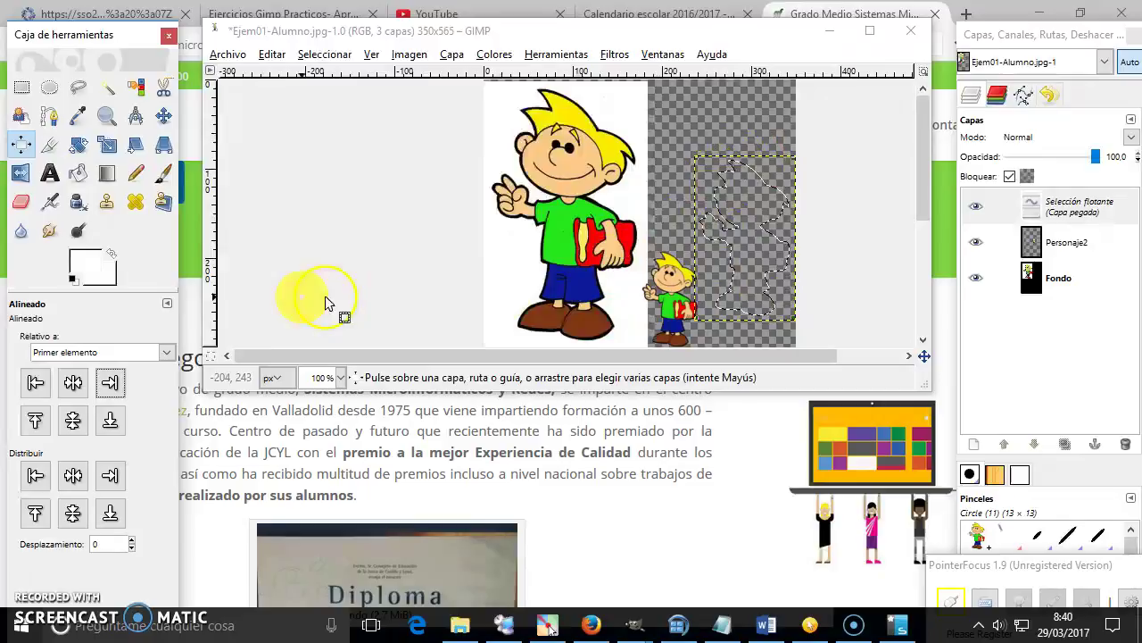
{"action": "left_click", "coordinate": [73, 383]}
{"action": "left_click", "coordinate": [34, 383]}
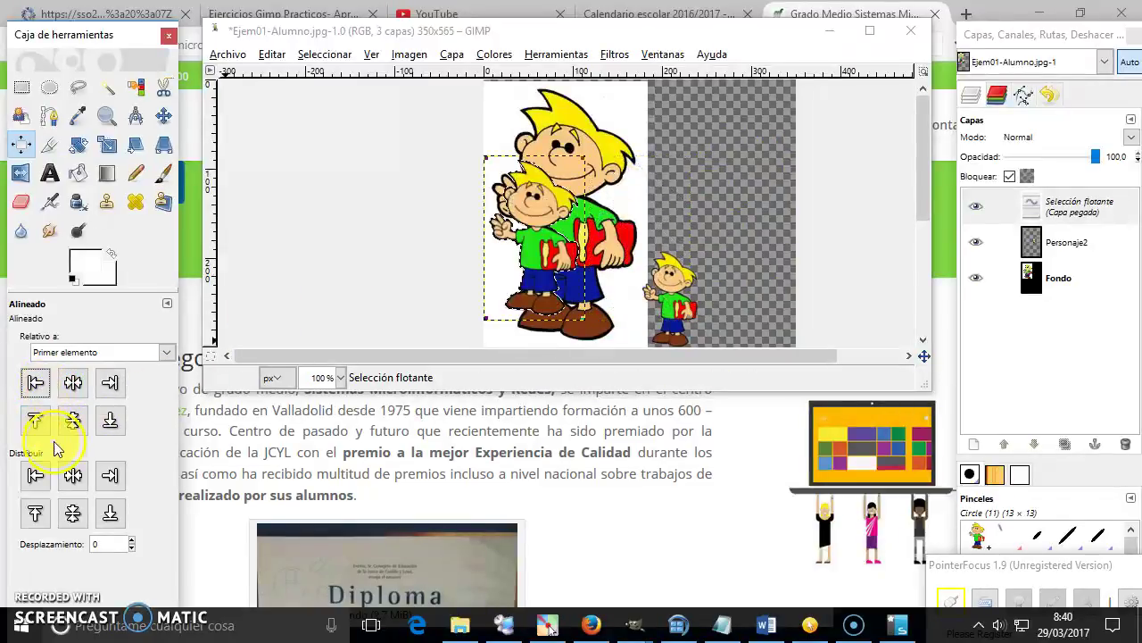
{"action": "left_click", "coordinate": [106, 425]}
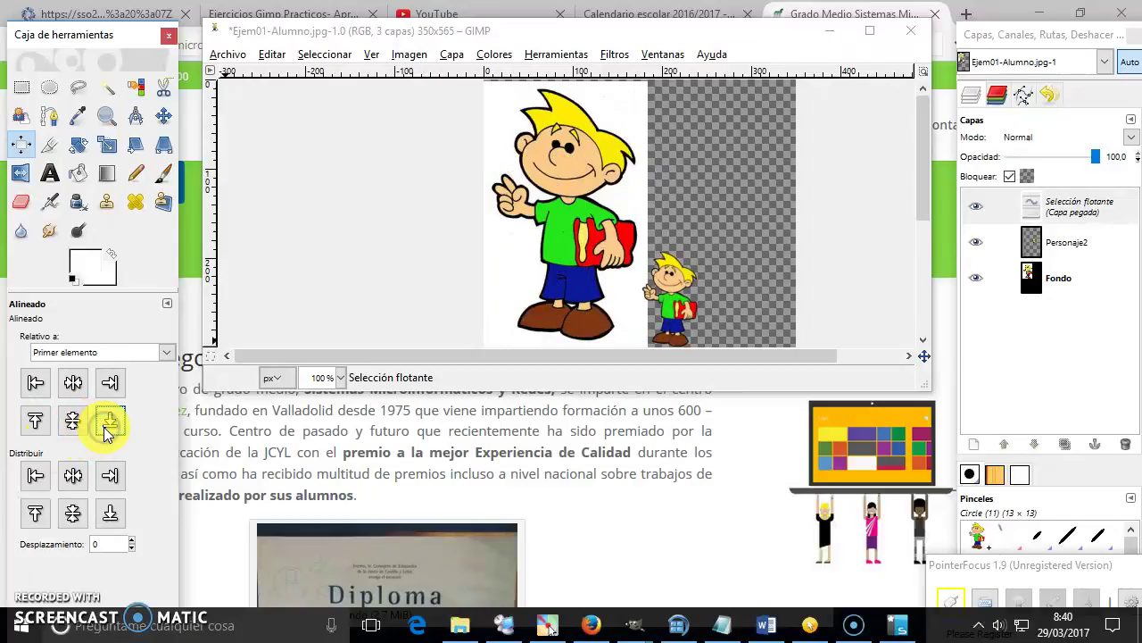
{"action": "left_click", "coordinate": [110, 383]}
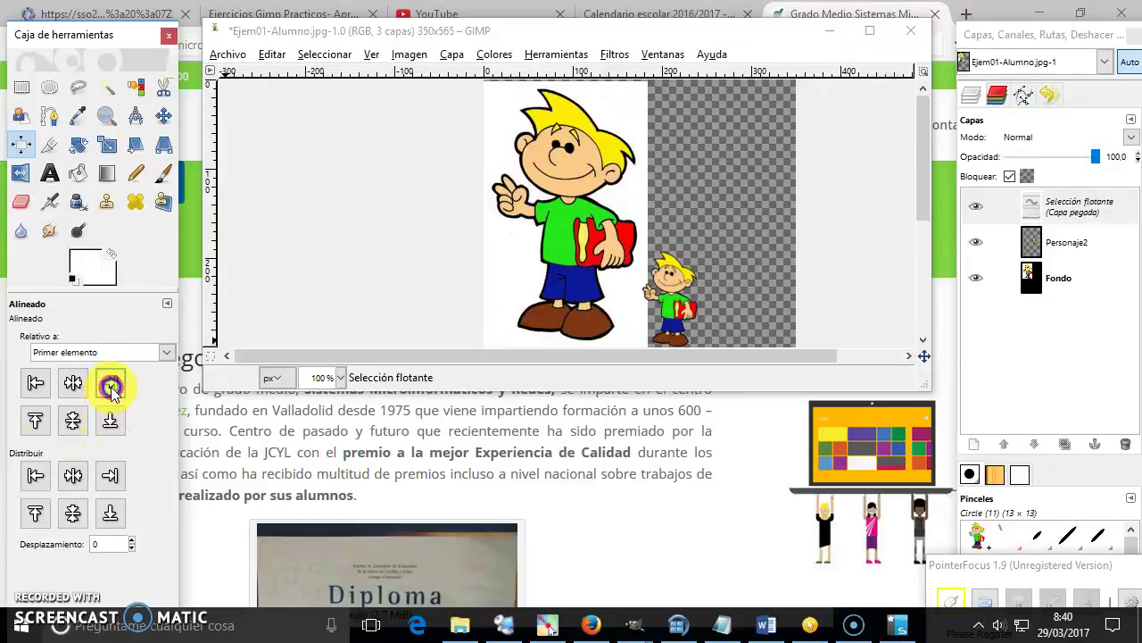
{"action": "left_click", "coordinate": [38, 420]}
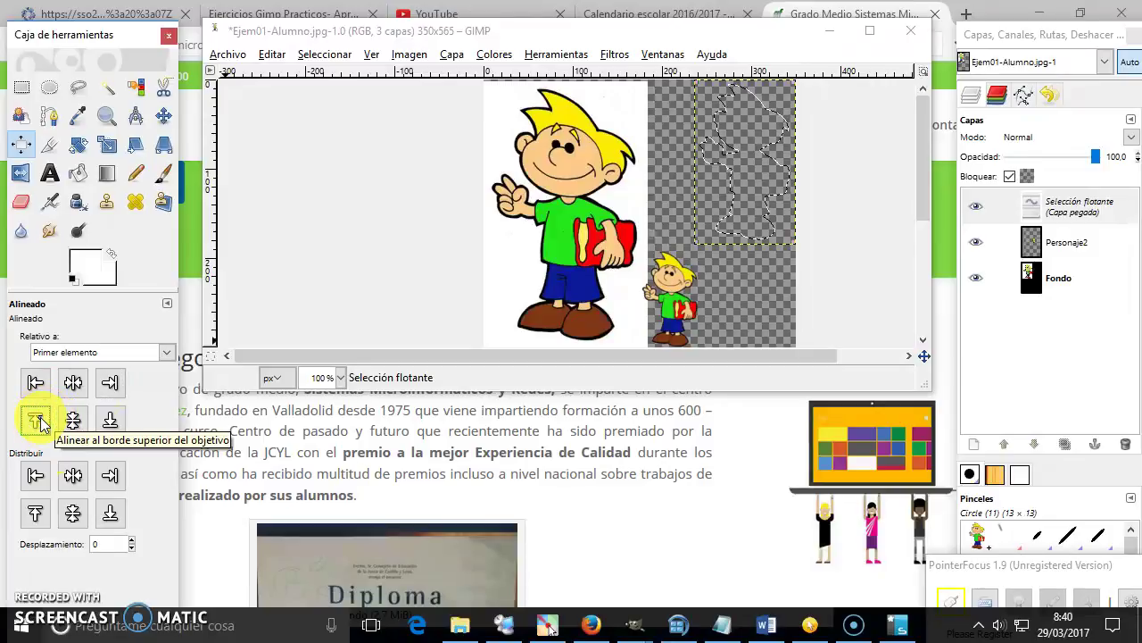
{"action": "left_click", "coordinate": [35, 385]}
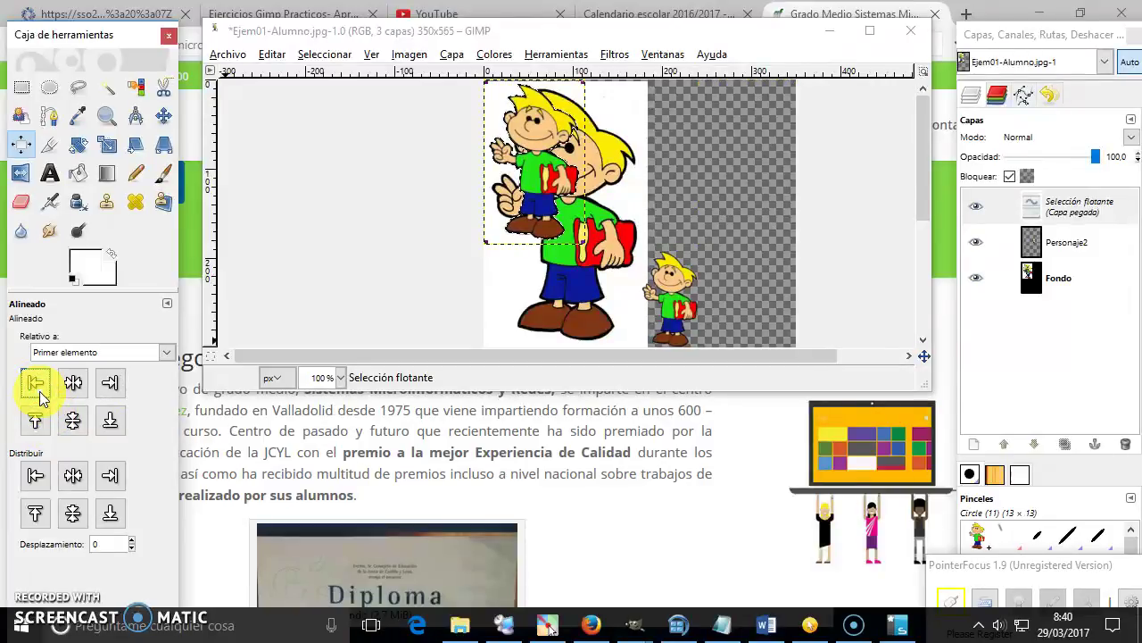
Step: Align relative to the First item and distribute edges, ending on top edges
{"action": "left_click", "coordinate": [151, 356]}
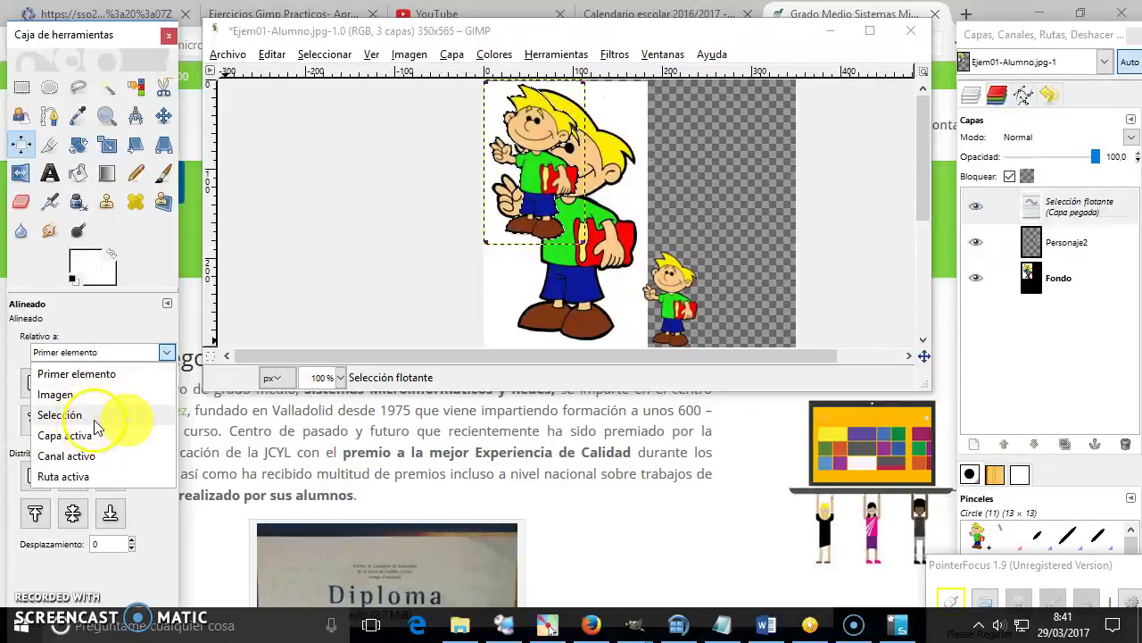
{"action": "left_click", "coordinate": [111, 311]}
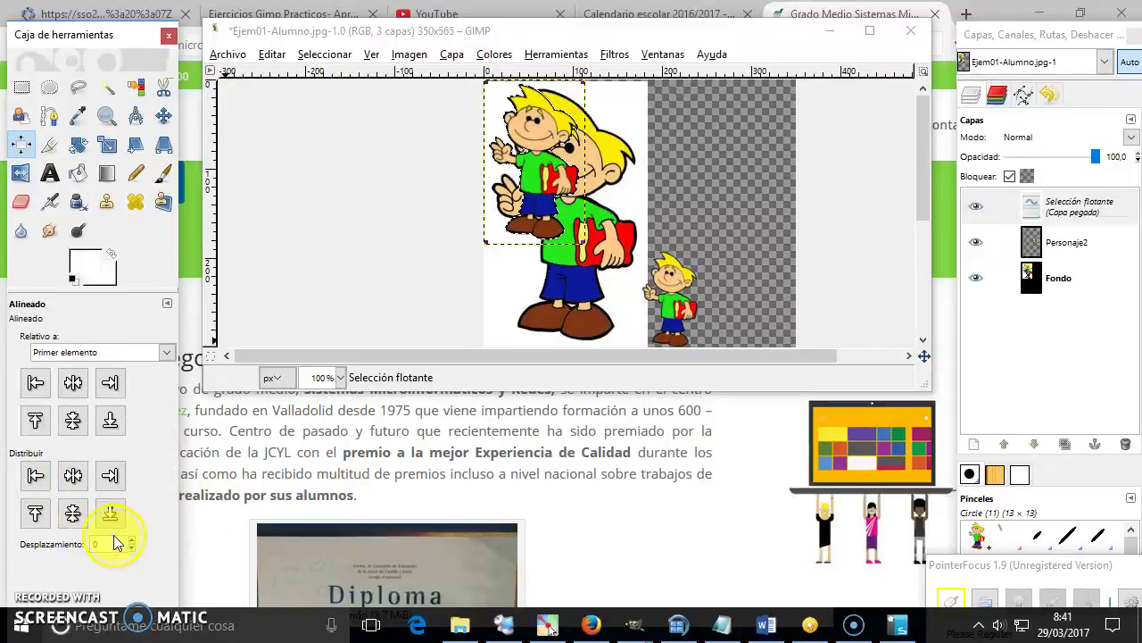
{"action": "left_click", "coordinate": [37, 477]}
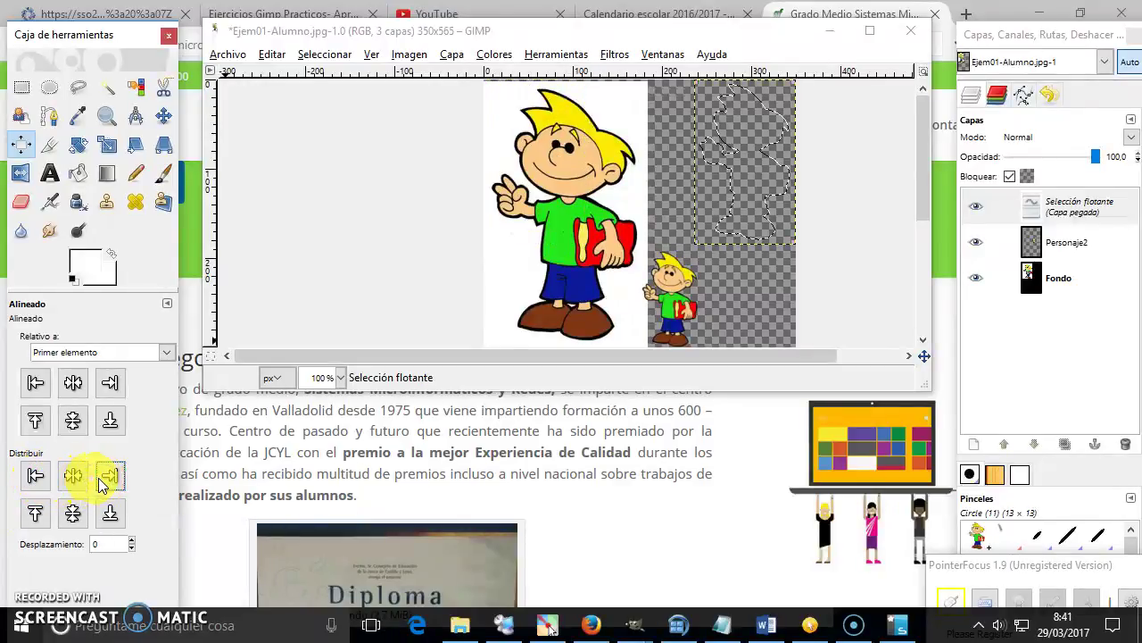
{"action": "left_click", "coordinate": [36, 476]}
{"action": "left_click", "coordinate": [39, 516]}
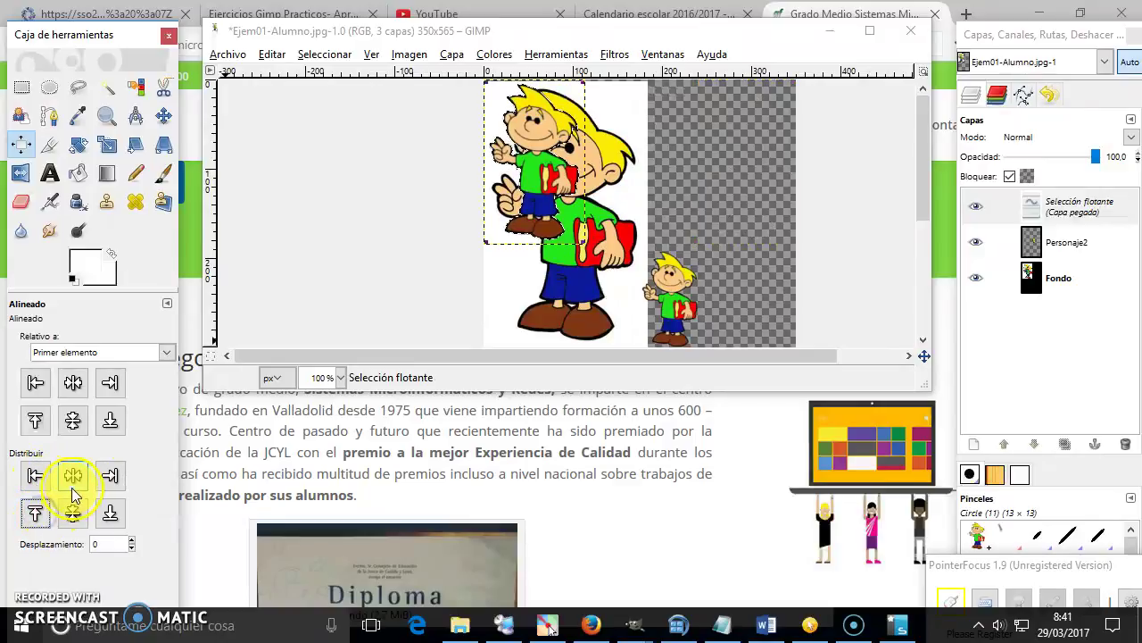
{"action": "left_click", "coordinate": [107, 512]}
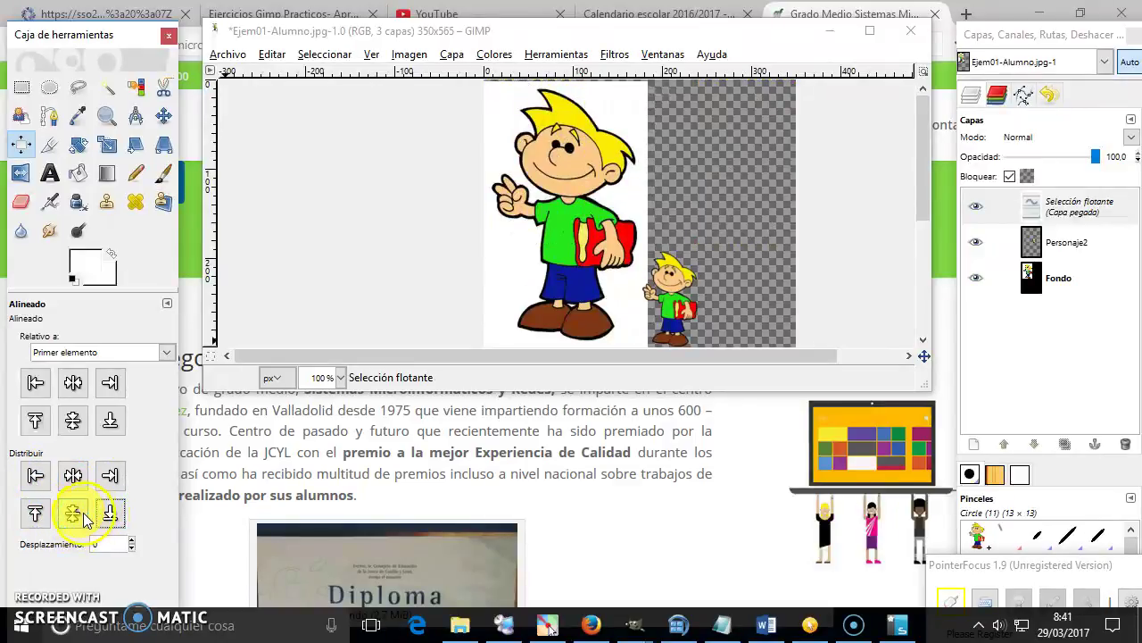
{"action": "left_click", "coordinate": [35, 512]}
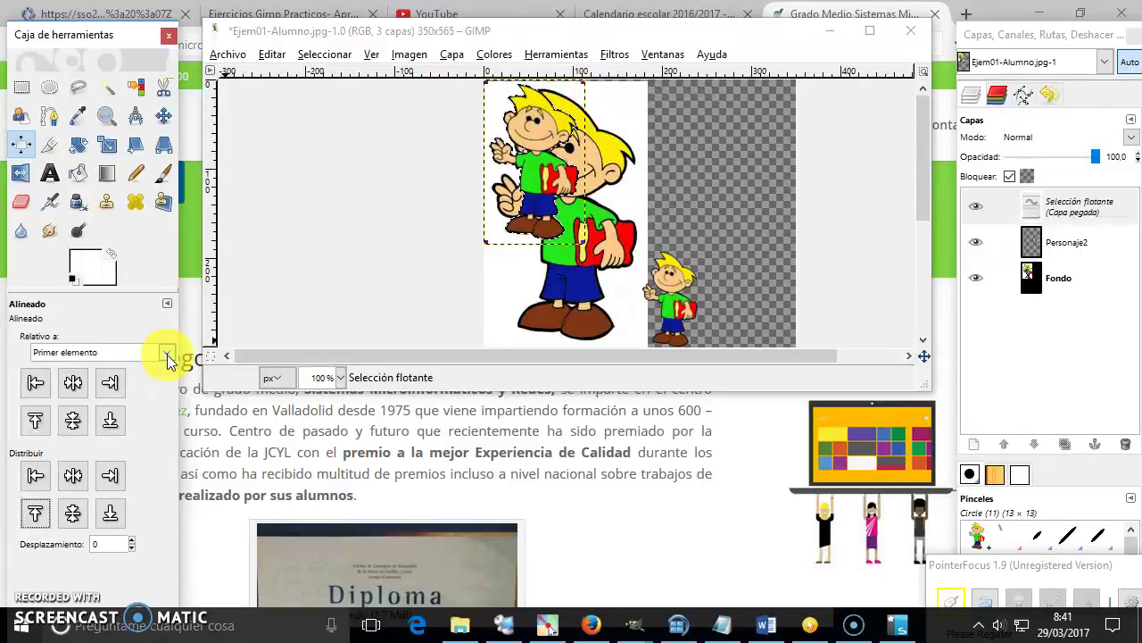
Step: Reselect the floating pasted copy and the reference item on the canvas
{"action": "left_click", "coordinate": [1062, 207]}
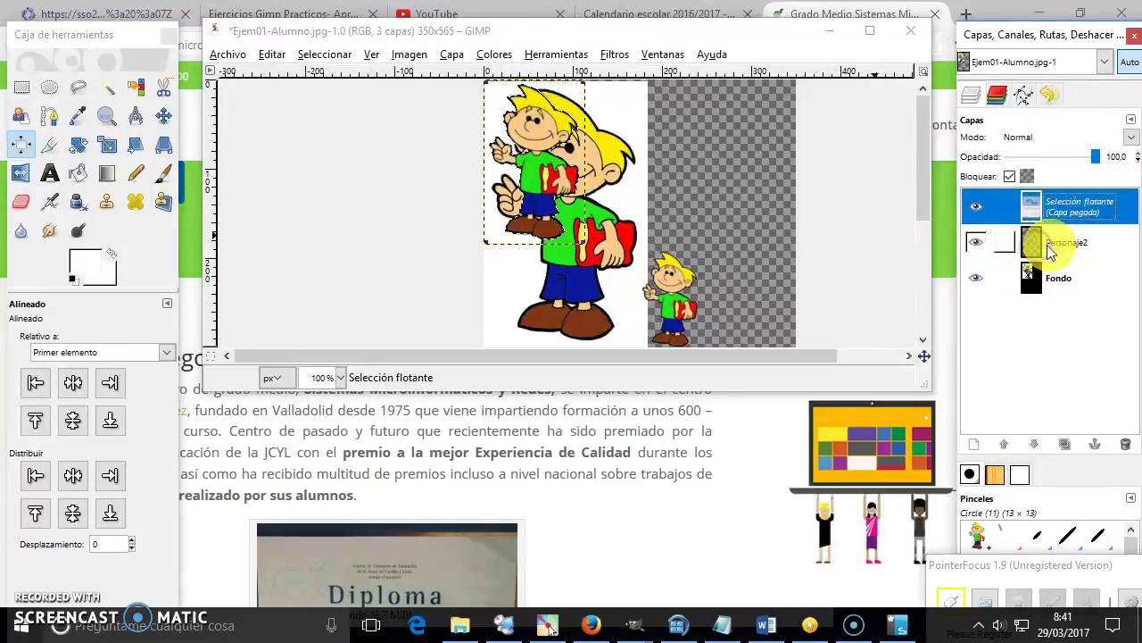
{"action": "left_click", "coordinate": [543, 146]}
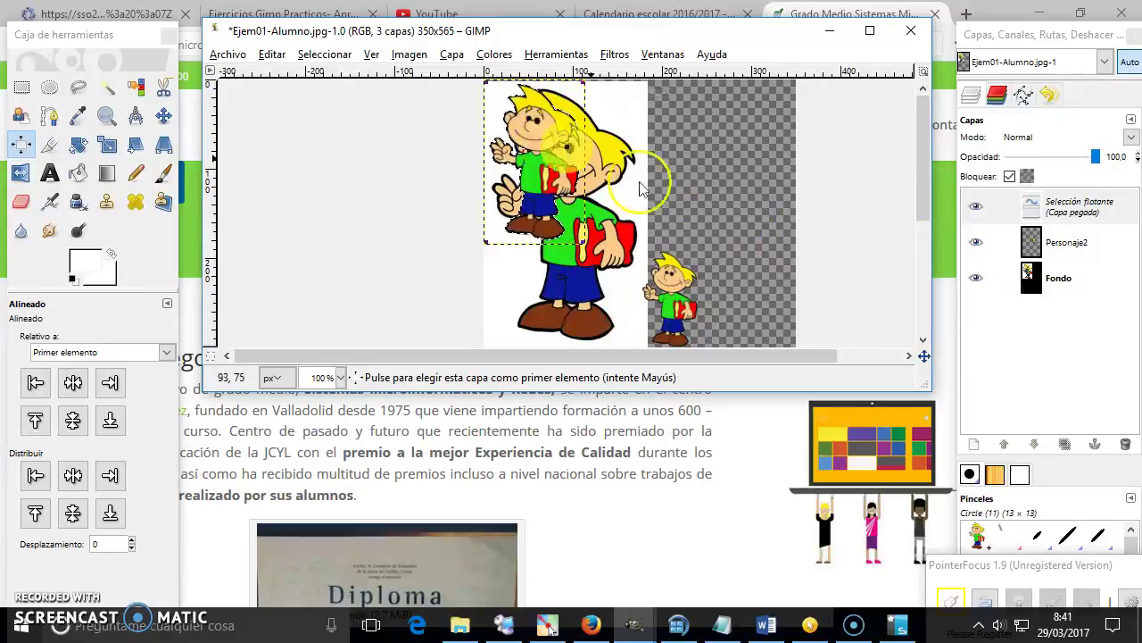
{"action": "left_click", "coordinate": [1053, 210]}
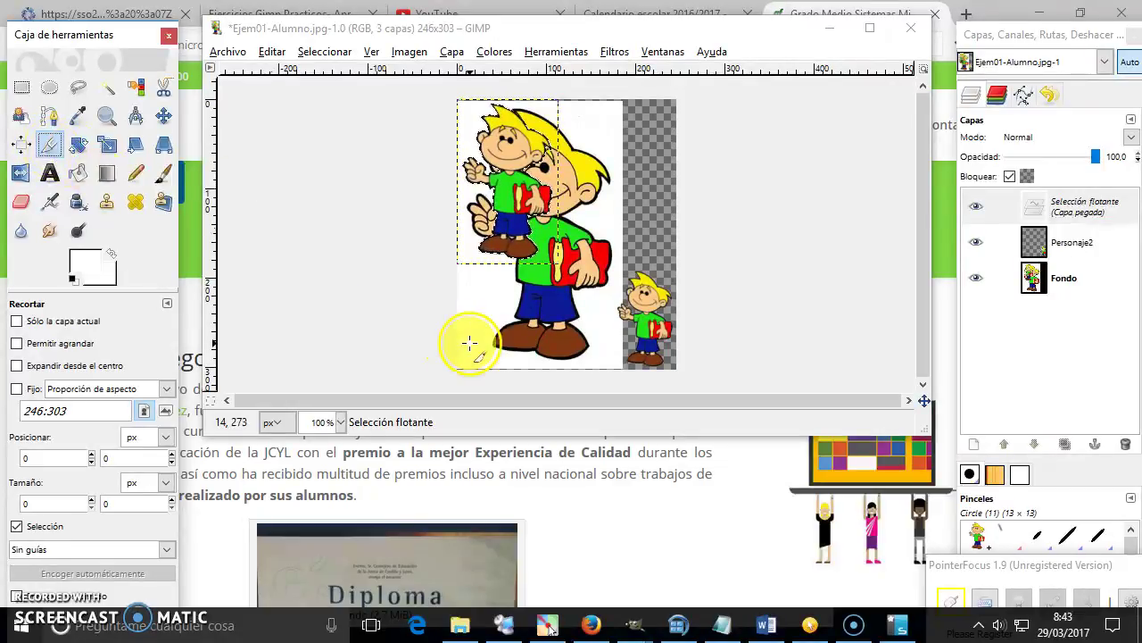
{"action": "mouse_move", "coordinate": [477, 302]}
{"action": "left_mouse_down"}
{"action": "mouse_move", "coordinate": [541, 350]}
{"action": "mouse_move", "coordinate": [613, 355]}
{"action": "mouse_move", "coordinate": [612, 364]}
{"action": "left_mouse_up"}
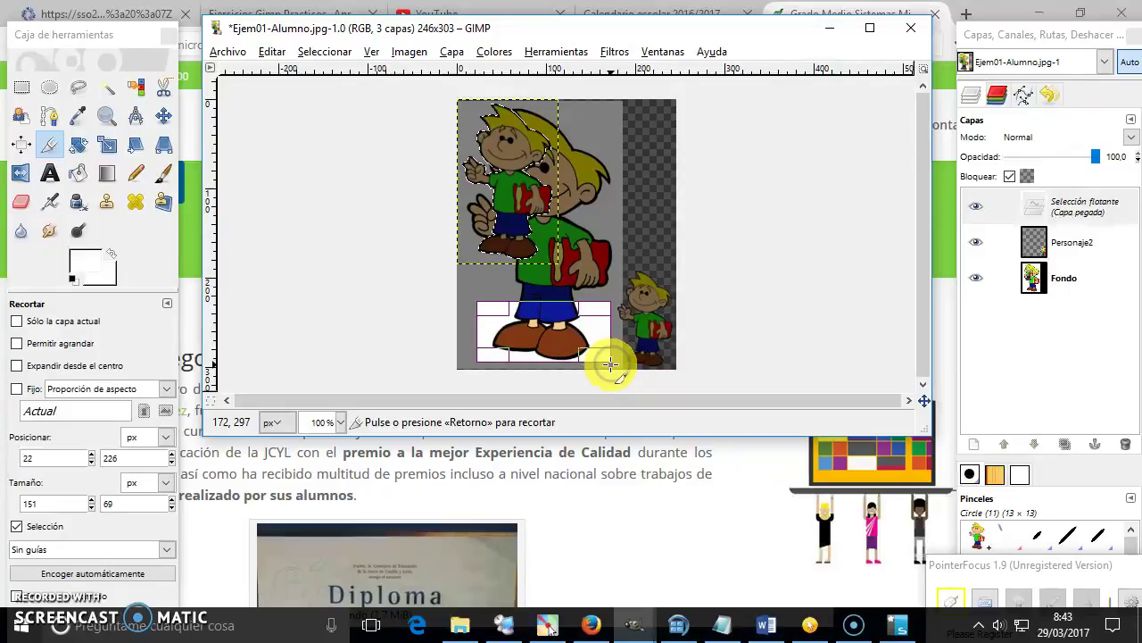
{"action": "key", "text": "Return"}
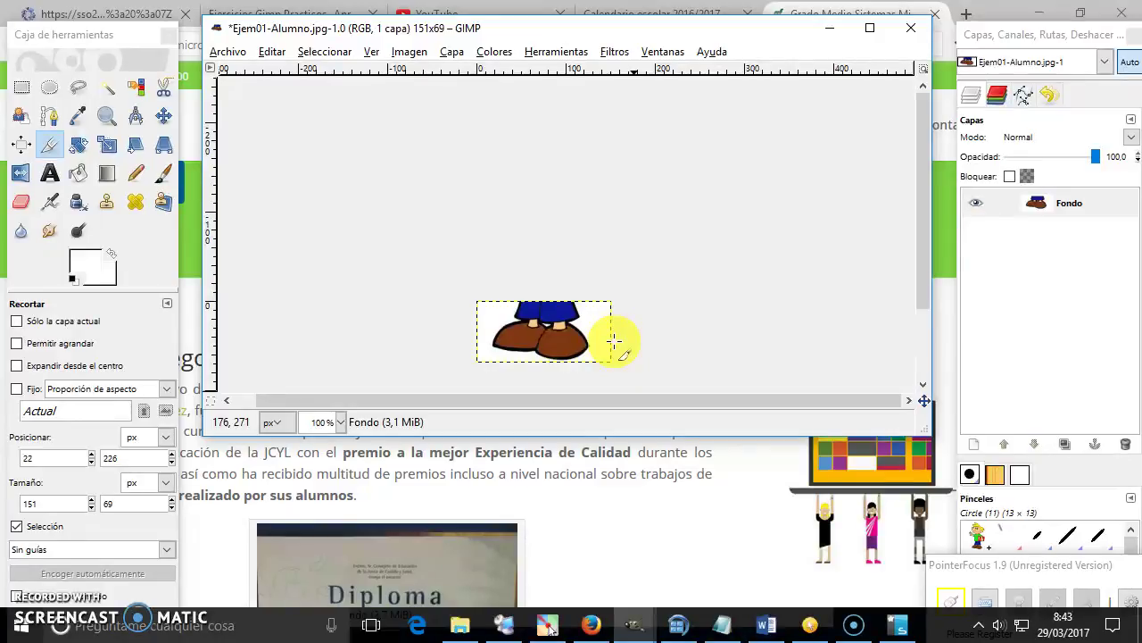
{"action": "key", "text": "ctrl+z"}
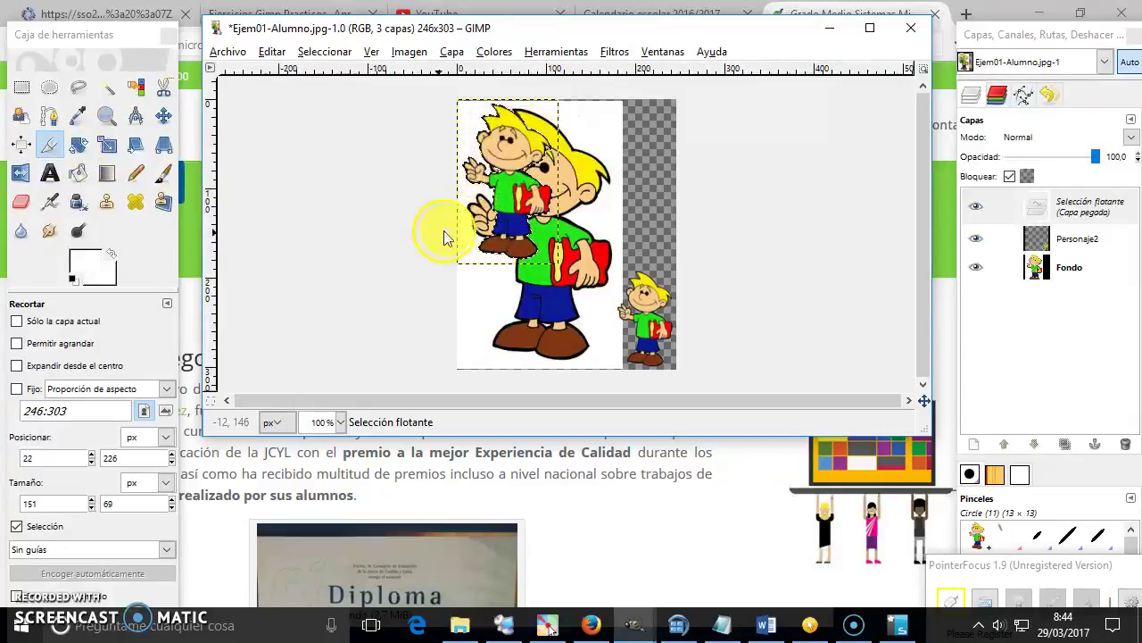
Step: Rotate the pasted small boy by 27.35°
{"action": "left_click", "coordinate": [79, 146]}
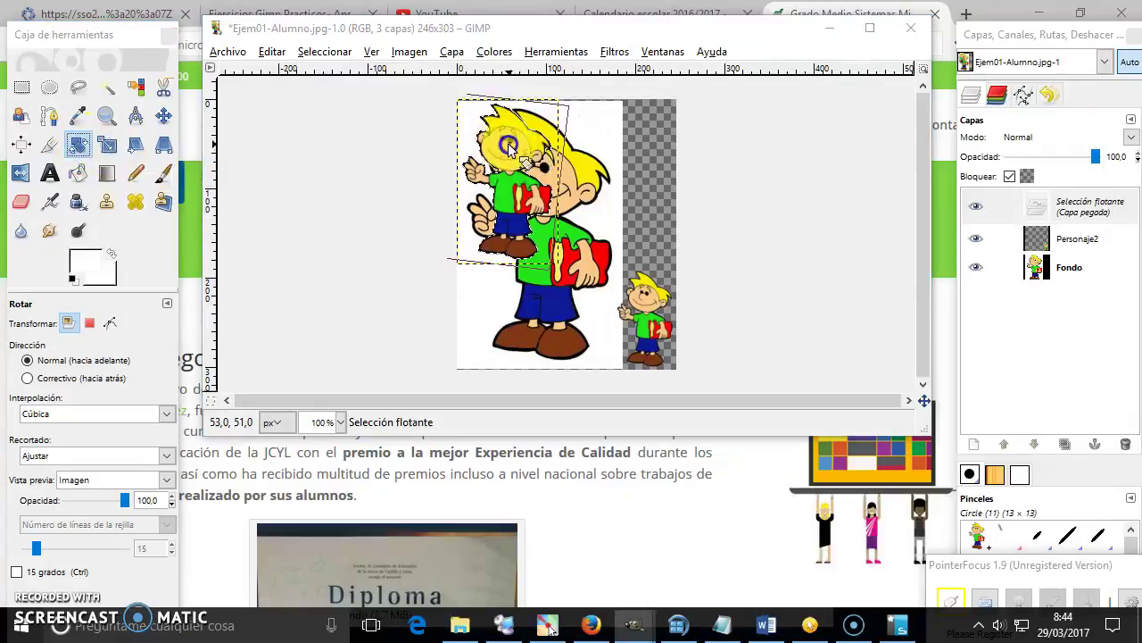
{"action": "left_click_drag", "start_coordinate": [511, 125], "coordinate": [530, 159]}
{"action": "left_click_drag", "start_coordinate": [515, 204], "coordinate": [476, 250]}
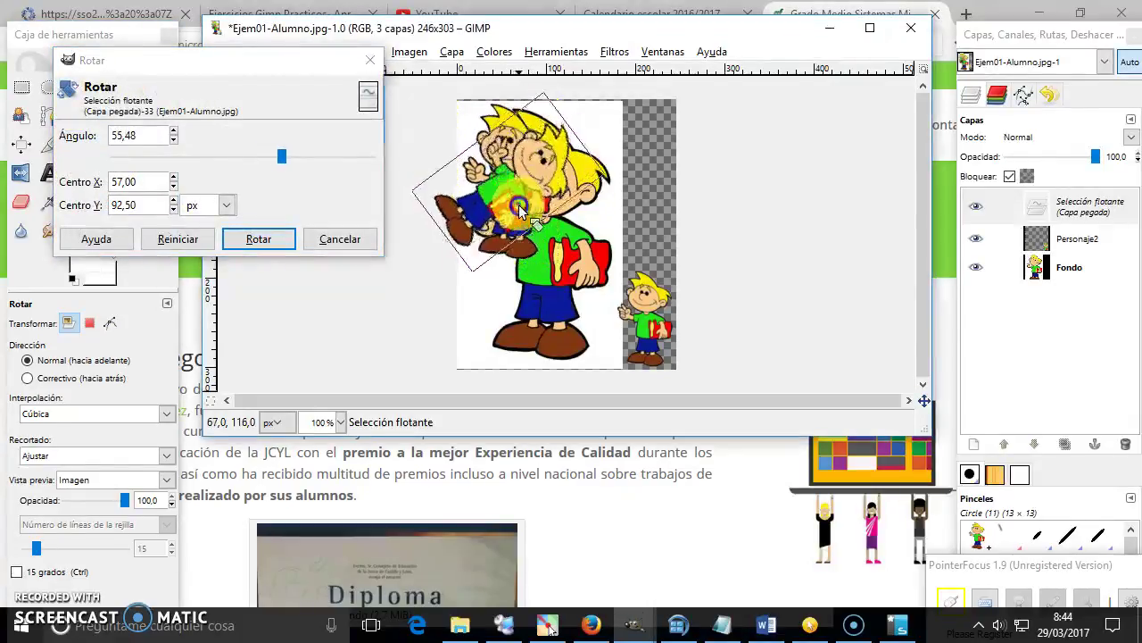
{"action": "left_click", "coordinate": [260, 239]}
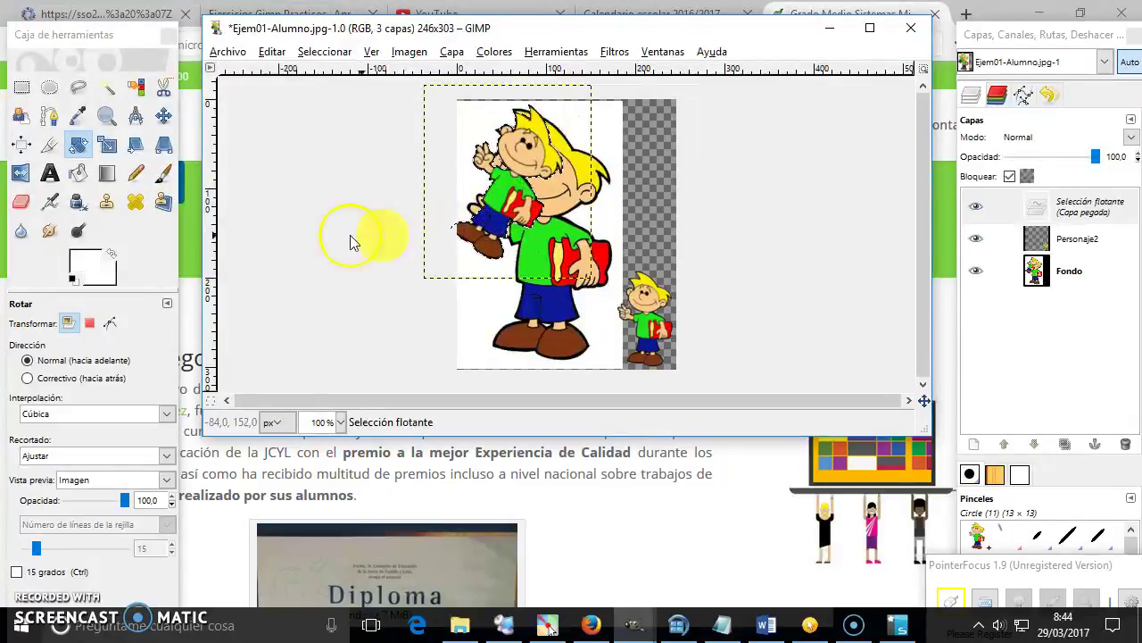
Step: Shear the copy upward, then rotate it back by -50.92°
{"action": "left_click", "coordinate": [136, 149]}
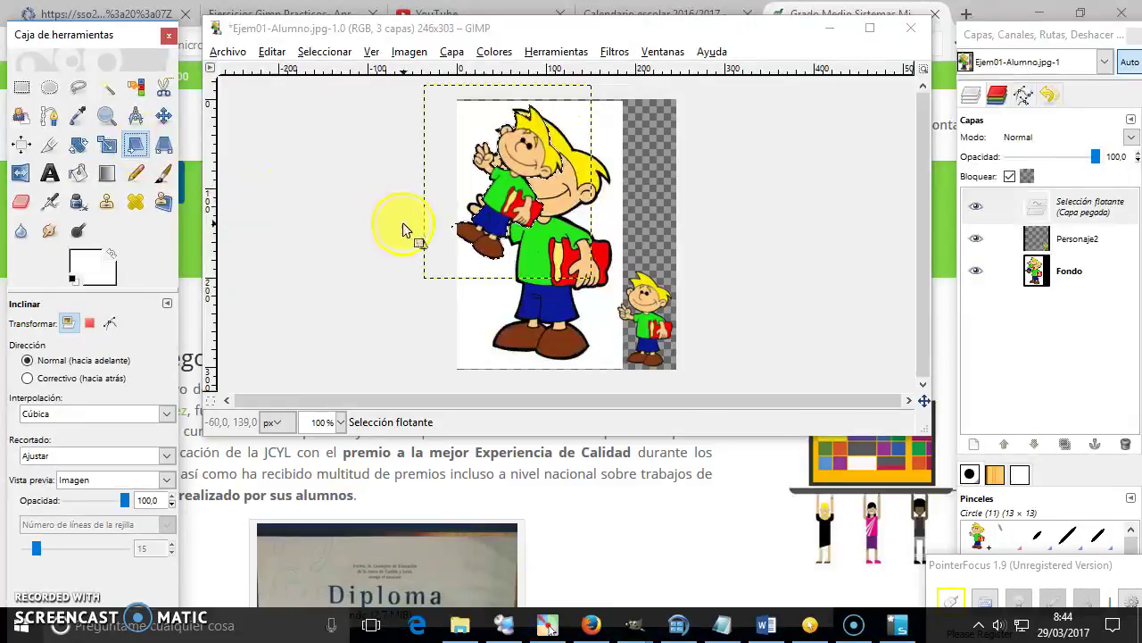
{"action": "mouse_move", "coordinate": [482, 252]}
{"action": "left_mouse_down"}
{"action": "mouse_move", "coordinate": [425, 152]}
{"action": "mouse_move", "coordinate": [645, 284]}
{"action": "mouse_move", "coordinate": [806, 268]}
{"action": "mouse_move", "coordinate": [525, 298]}
{"action": "mouse_move", "coordinate": [446, 268]}
{"action": "mouse_move", "coordinate": [439, 247]}
{"action": "mouse_move", "coordinate": [431, 259]}
{"action": "mouse_move", "coordinate": [446, 242]}
{"action": "mouse_move", "coordinate": [428, 236]}
{"action": "left_mouse_up"}
{"action": "left_click", "coordinate": [284, 215]}
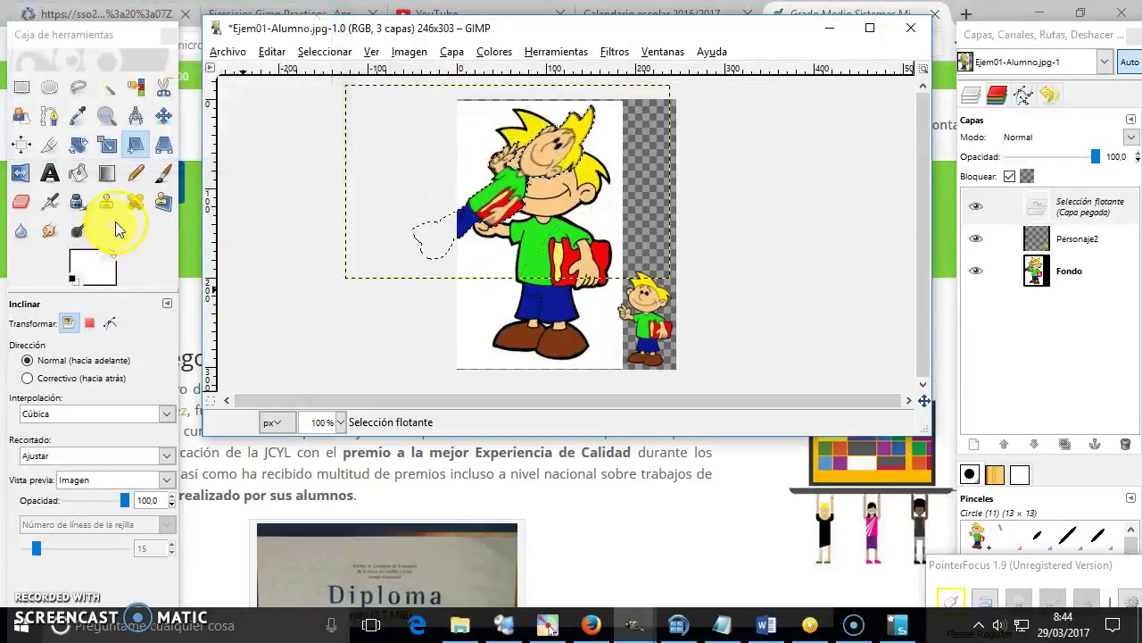
{"action": "left_click", "coordinate": [78, 145]}
{"action": "mouse_move", "coordinate": [482, 246]}
{"action": "left_mouse_down"}
{"action": "mouse_move", "coordinate": [522, 258]}
{"action": "mouse_move", "coordinate": [516, 205]}
{"action": "left_mouse_up"}
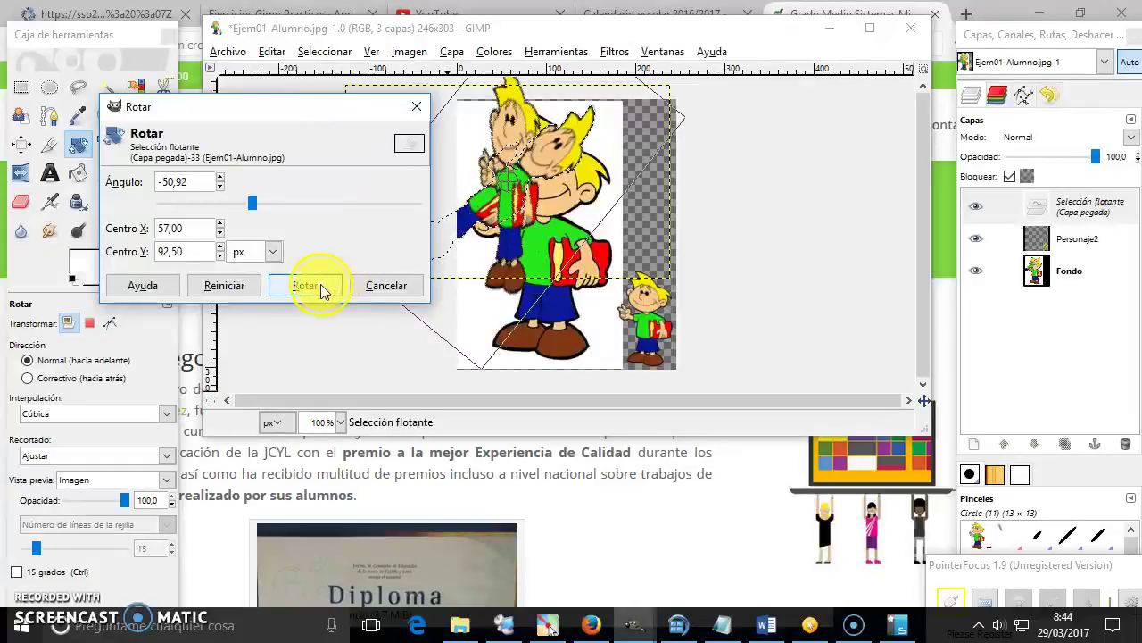
{"action": "left_click", "coordinate": [305, 284]}
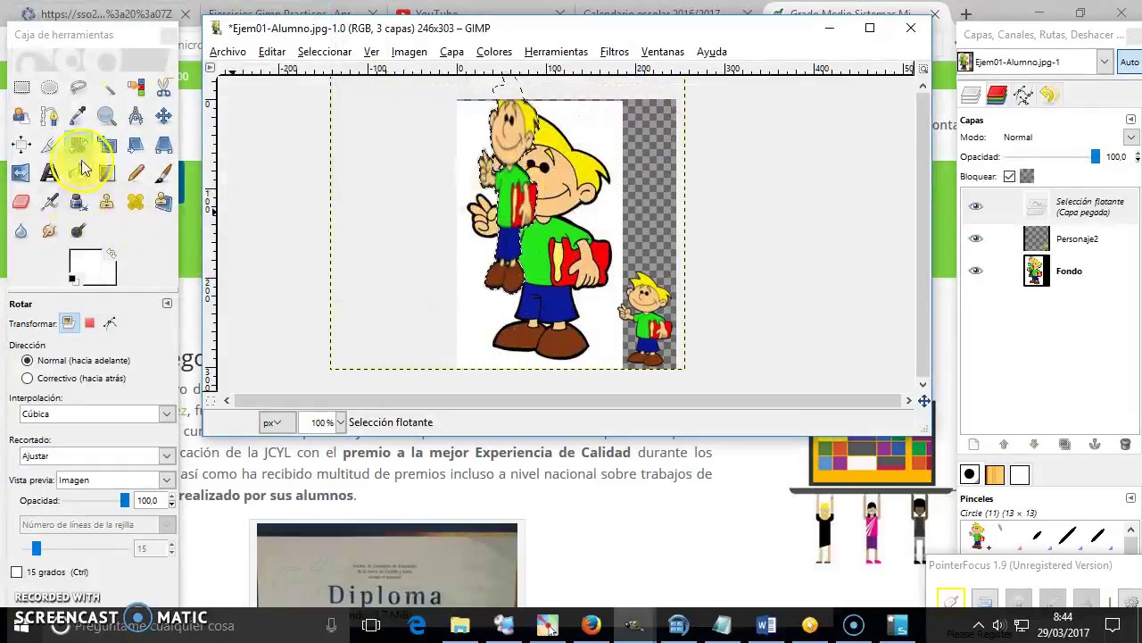
Step: Anchor the floating copy onto Fondo and nudge the layer back into place
{"action": "left_click", "coordinate": [163, 116]}
{"action": "left_click", "coordinate": [500, 235]}
{"action": "left_click_drag", "start_coordinate": [500, 234], "coordinate": [501, 271]}
{"action": "left_click_drag", "start_coordinate": [579, 243], "coordinate": [579, 210]}
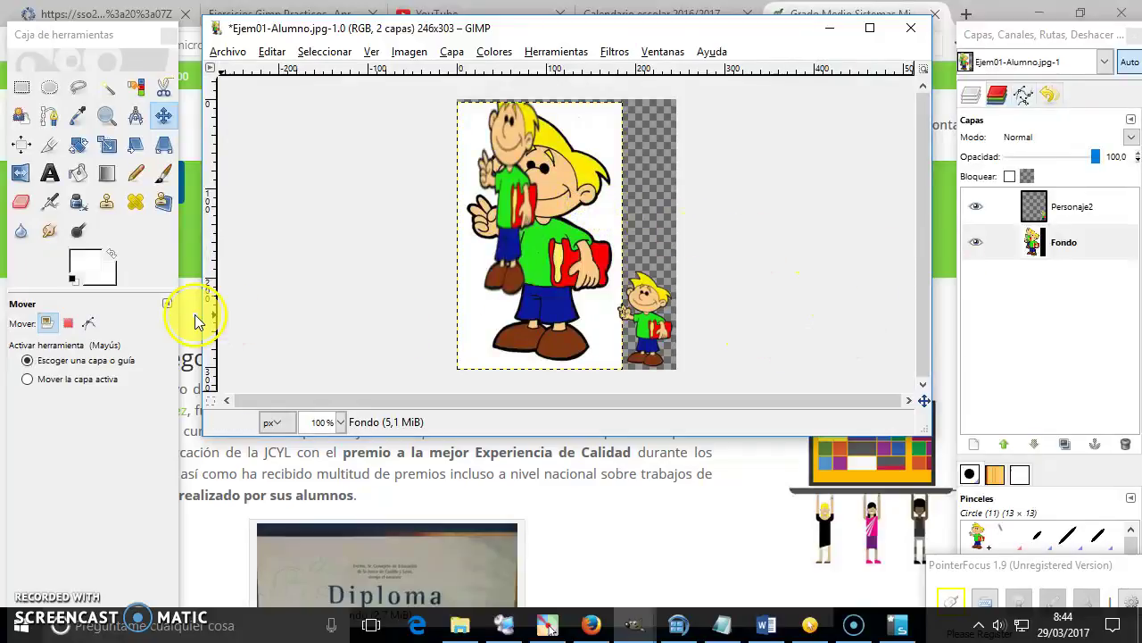
Step: Apply two perspective distortions to Fondo, pulling the bottom-right then top-right corners inward
{"action": "left_click", "coordinate": [164, 149]}
{"action": "left_click_drag", "start_coordinate": [563, 303], "coordinate": [493, 308]}
{"action": "left_click", "coordinate": [332, 272]}
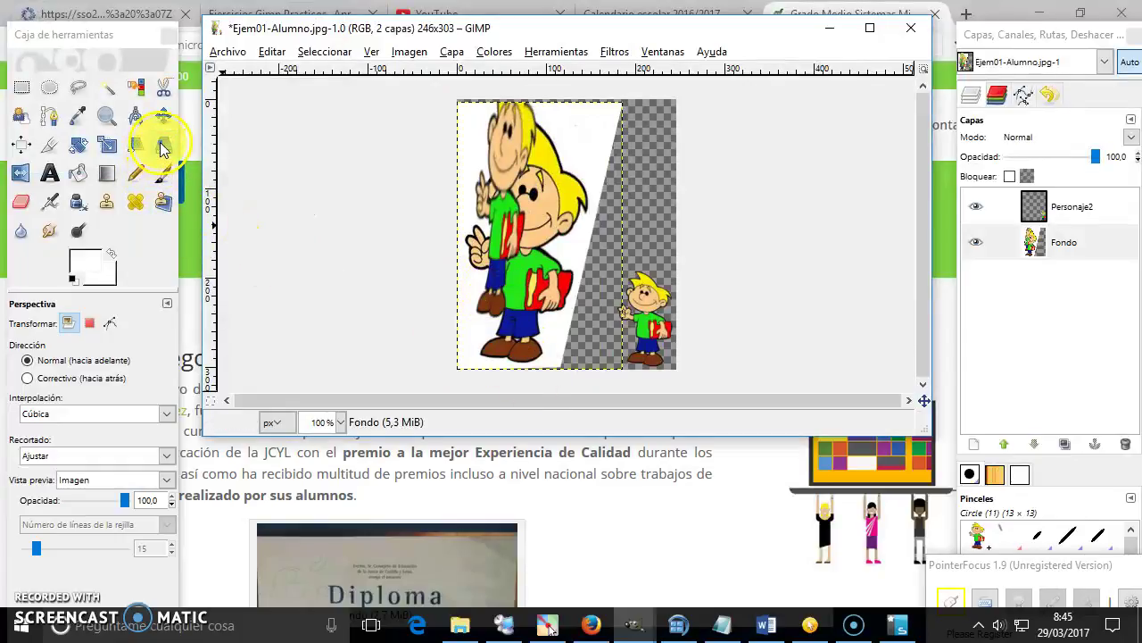
{"action": "left_click", "coordinate": [540, 125]}
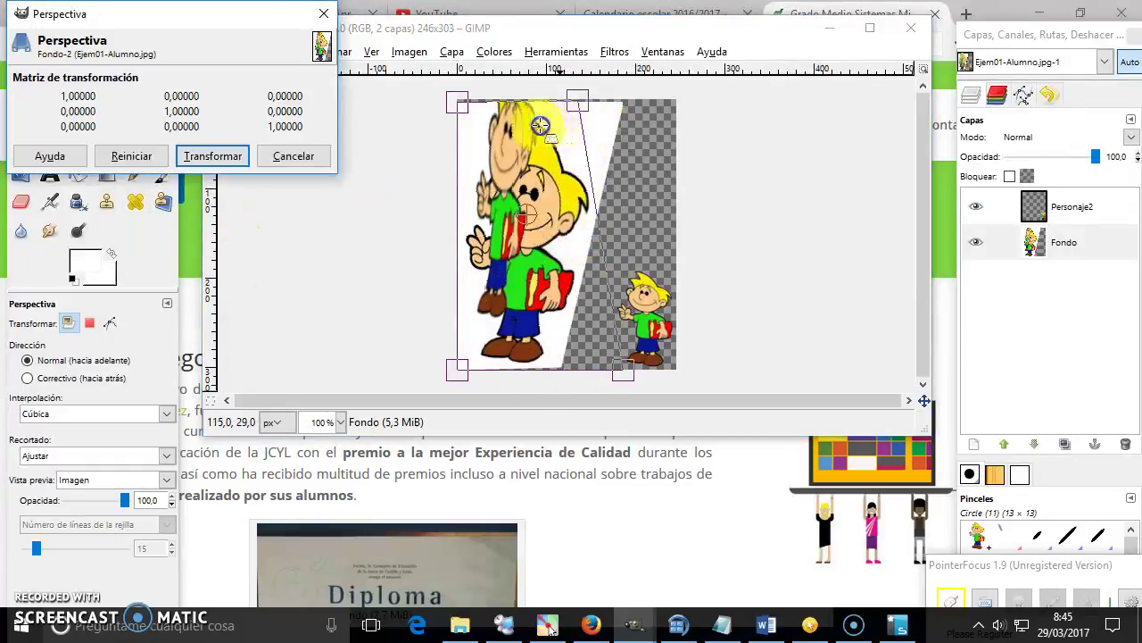
{"action": "left_click_drag", "start_coordinate": [540, 125], "coordinate": [525, 126]}
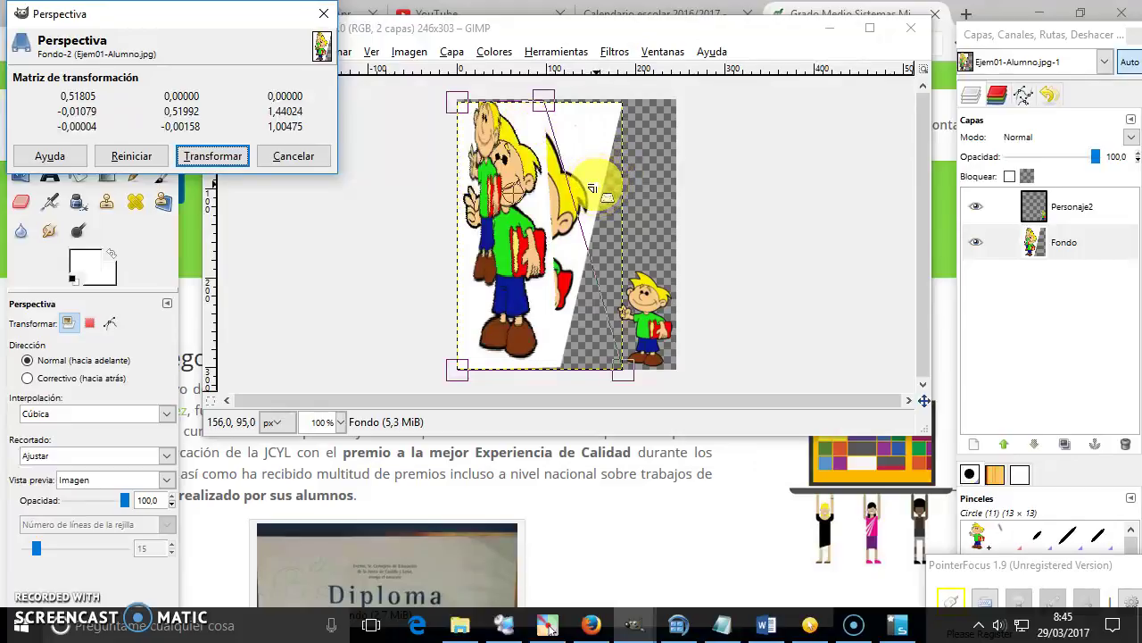
{"action": "mouse_move", "coordinate": [543, 100]}
{"action": "left_mouse_down"}
{"action": "mouse_move", "coordinate": [539, 147]}
{"action": "mouse_move", "coordinate": [487, 165]}
{"action": "left_mouse_up"}
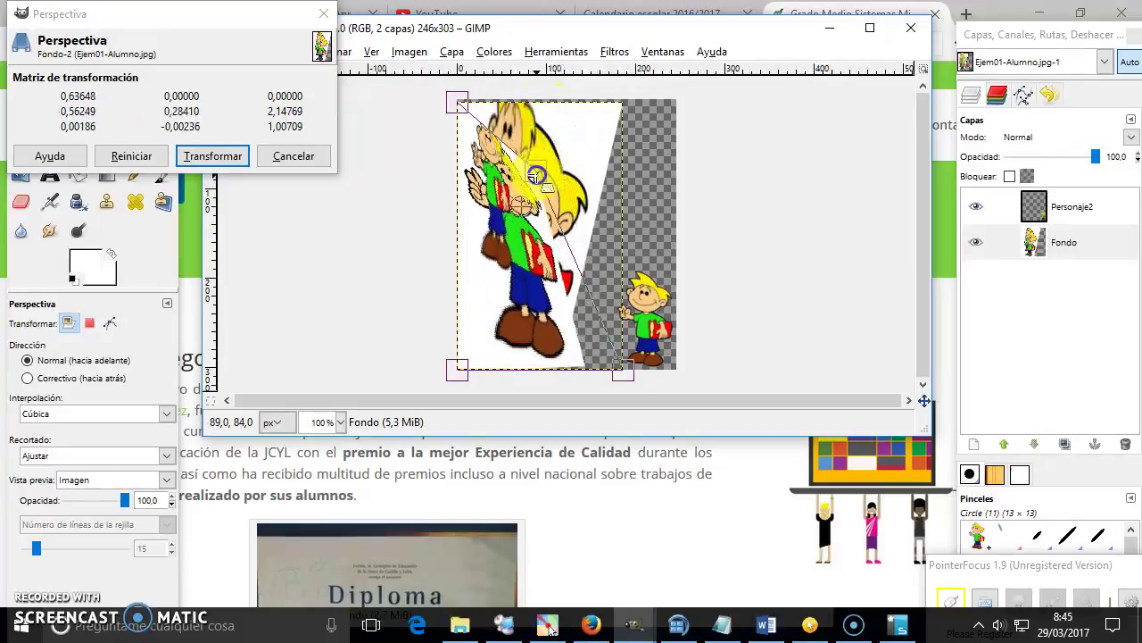
{"action": "left_click", "coordinate": [214, 156]}
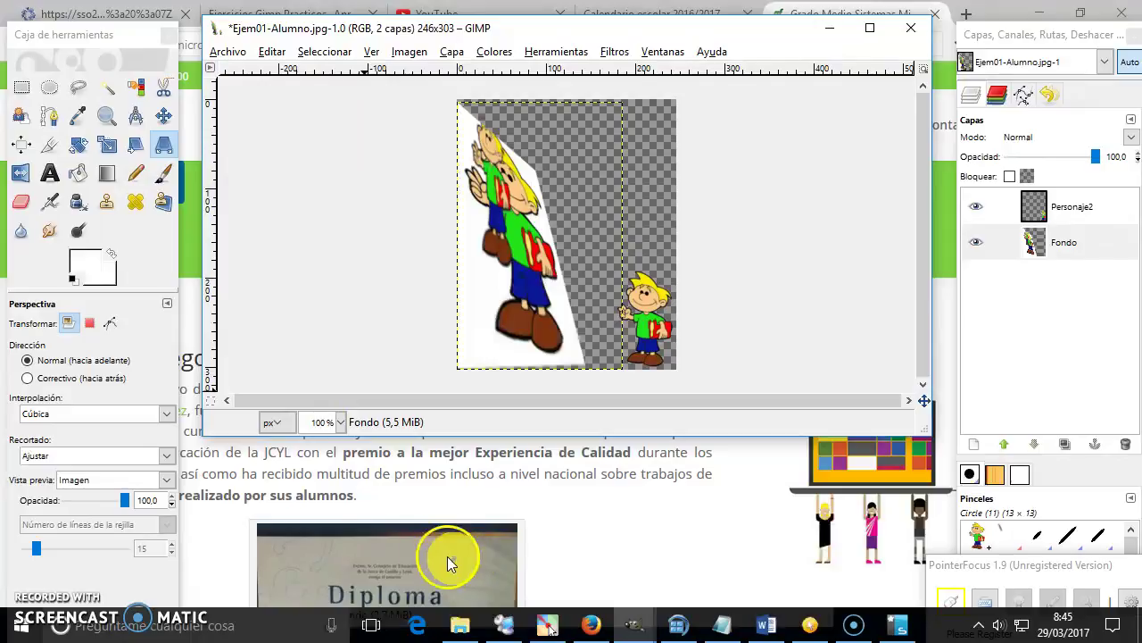
Step: Flip the Fondo layer horizontally with the Flip tool so the boy leans the other way
{"action": "left_click", "coordinate": [22, 176]}
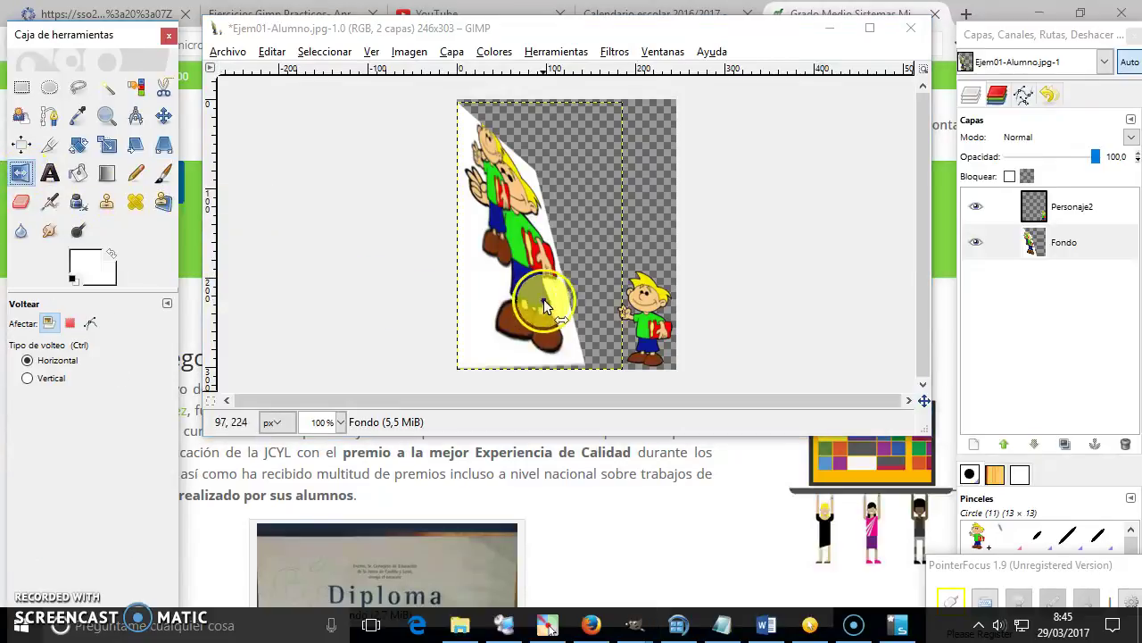
{"action": "left_click", "coordinate": [543, 299]}
{"action": "left_click", "coordinate": [546, 272]}
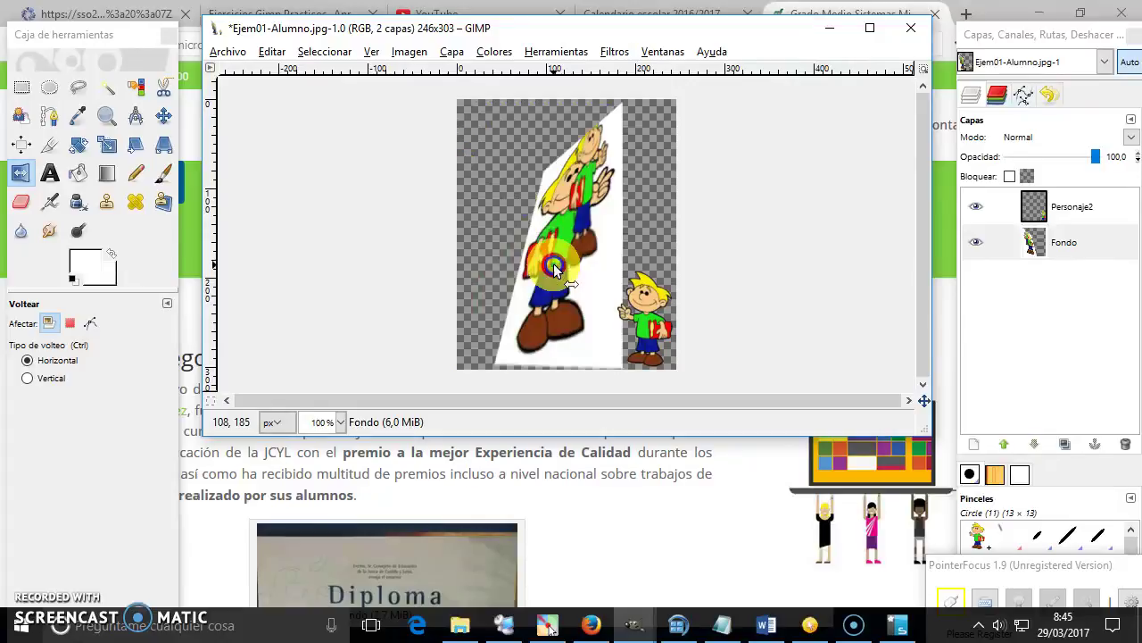
{"action": "left_click", "coordinate": [553, 265]}
{"action": "left_click", "coordinate": [554, 266]}
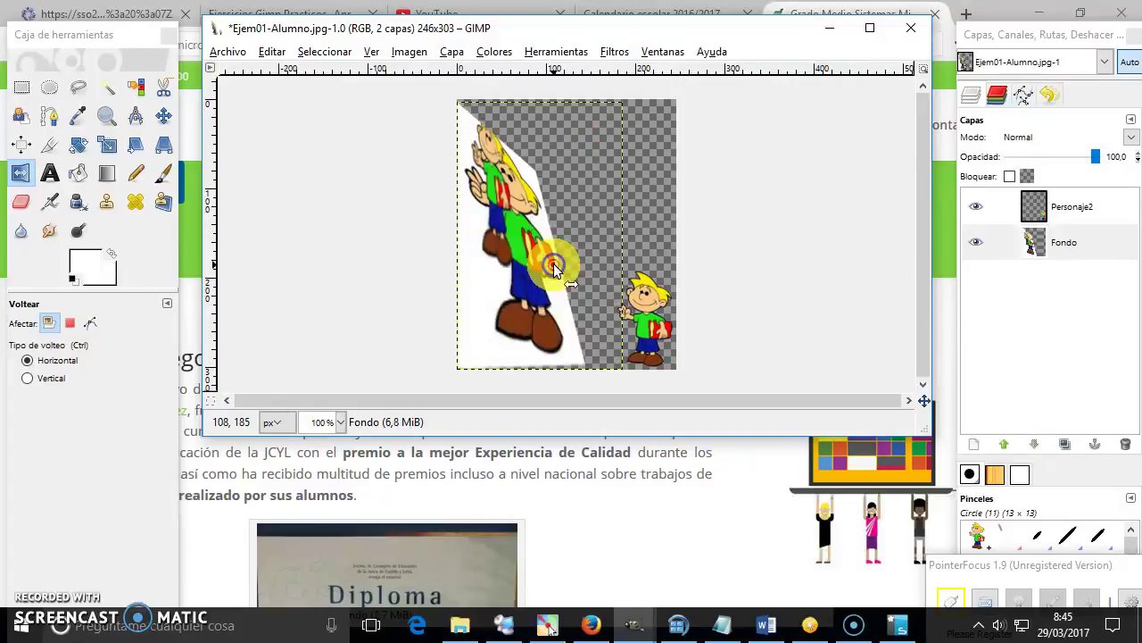
{"action": "left_click", "coordinate": [552, 268]}
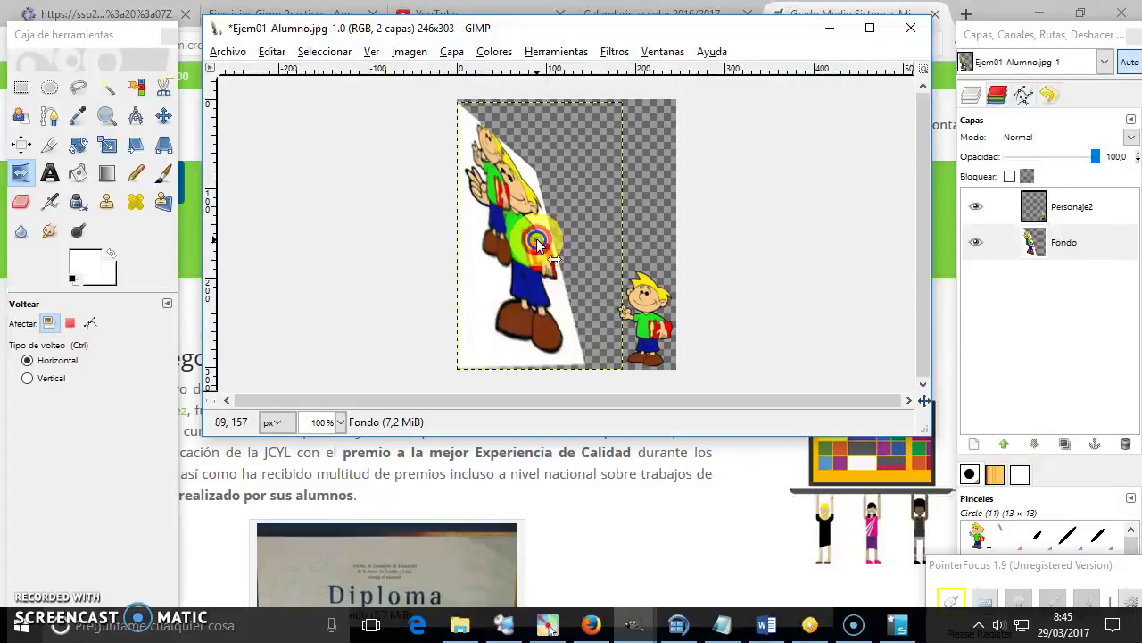
{"action": "left_click", "coordinate": [540, 250]}
{"action": "left_click", "coordinate": [538, 241]}
{"action": "left_click", "coordinate": [538, 247]}
{"action": "left_click", "coordinate": [537, 246]}
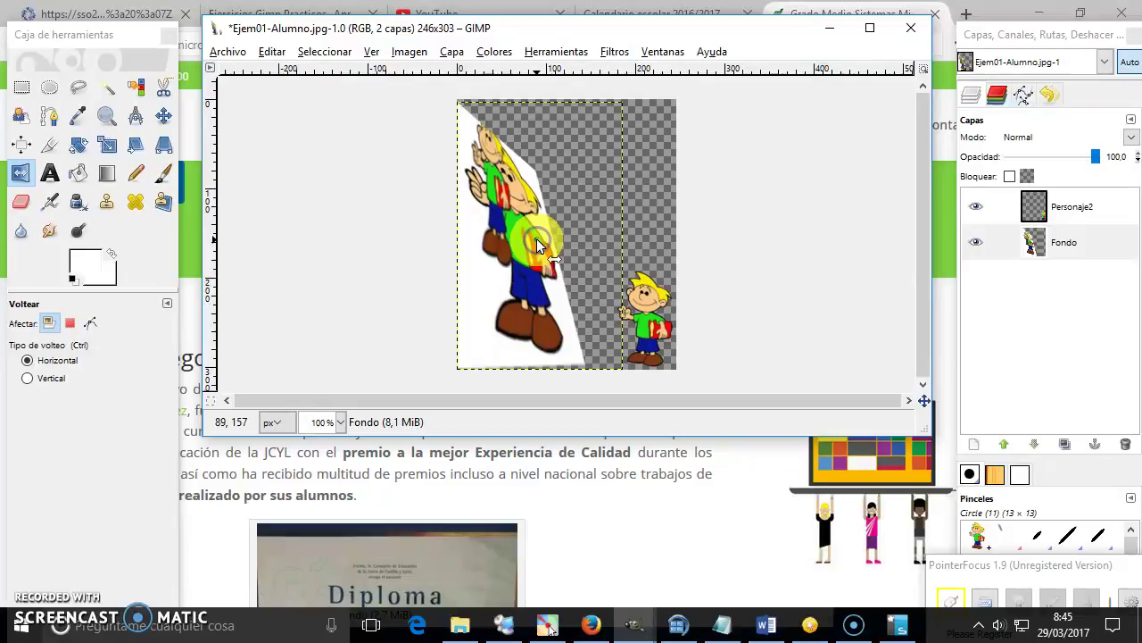
{"action": "left_click", "coordinate": [537, 247]}
{"action": "left_click", "coordinate": [537, 246]}
{"action": "left_click", "coordinate": [537, 246]}
Step: Refocus the GIMP image window, then bring the Word notes document to the front
{"action": "left_click", "coordinate": [54, 562]}
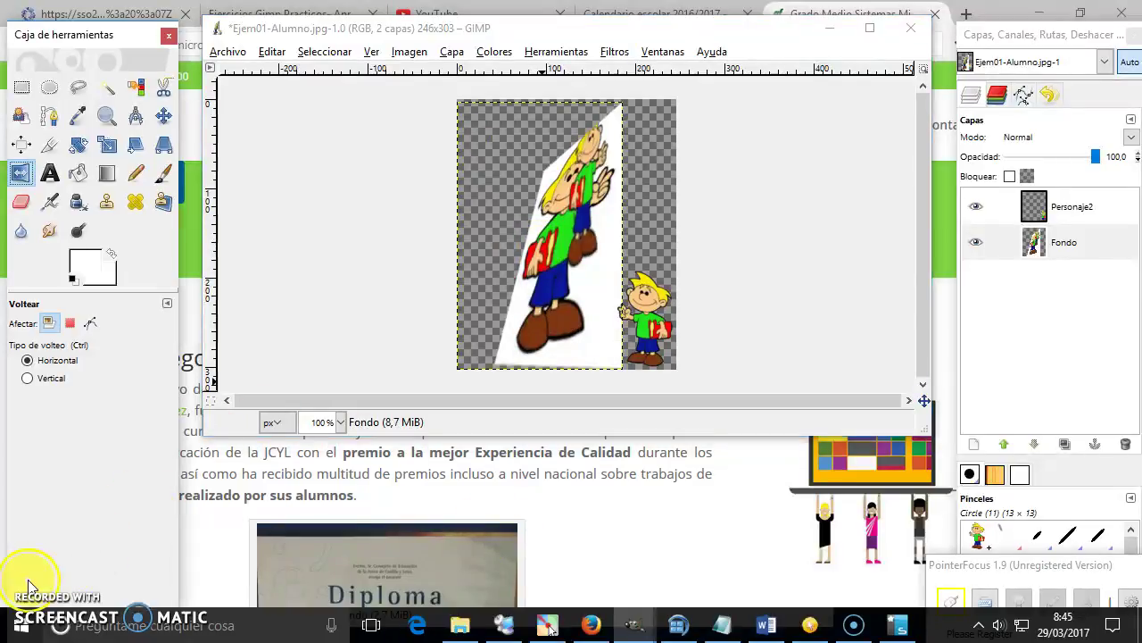
{"action": "left_click", "coordinate": [446, 54]}
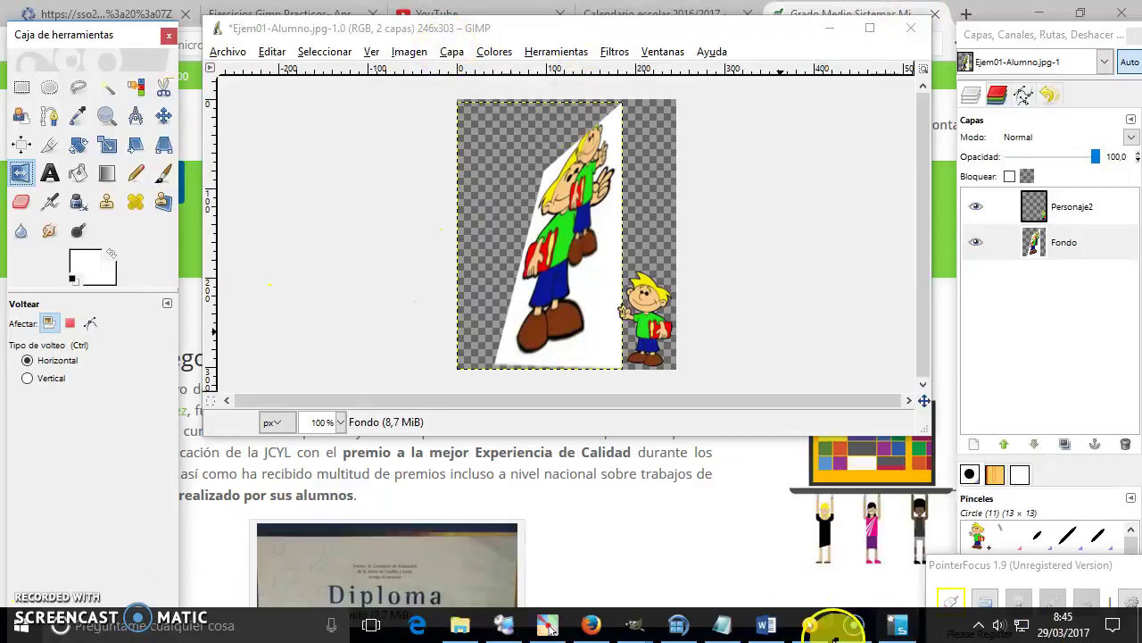
{"action": "left_click", "coordinate": [764, 626]}
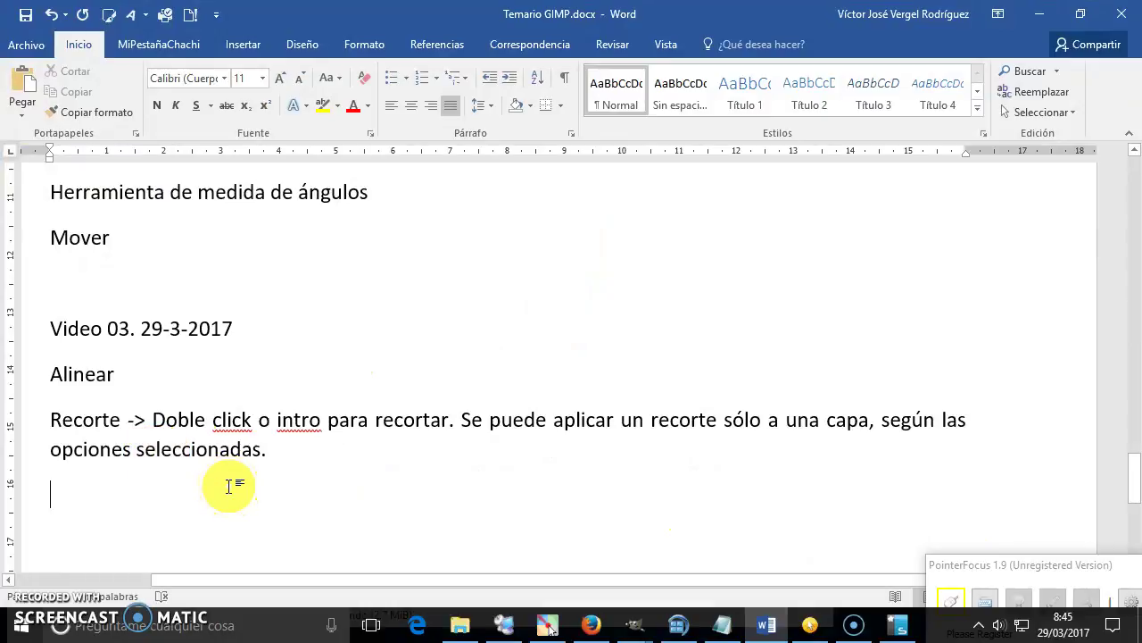
Step: Type the note heading 'Rembiar' on the empty line below the Recorte paragraph
{"action": "type", "text": "Re"}
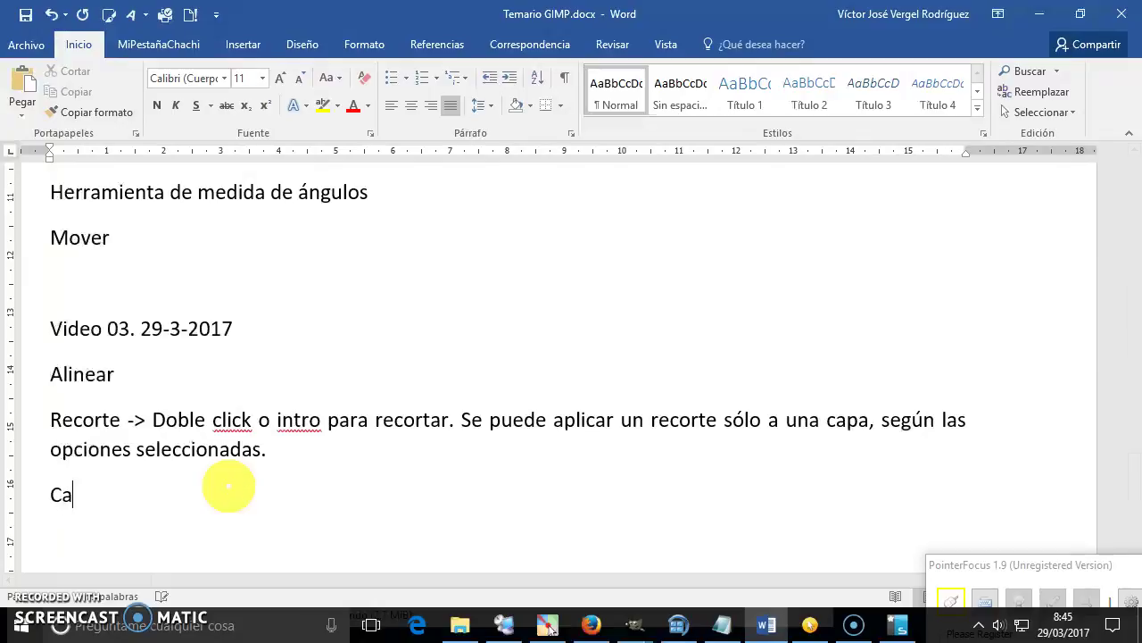
{"action": "type", "text": "mbiar"}
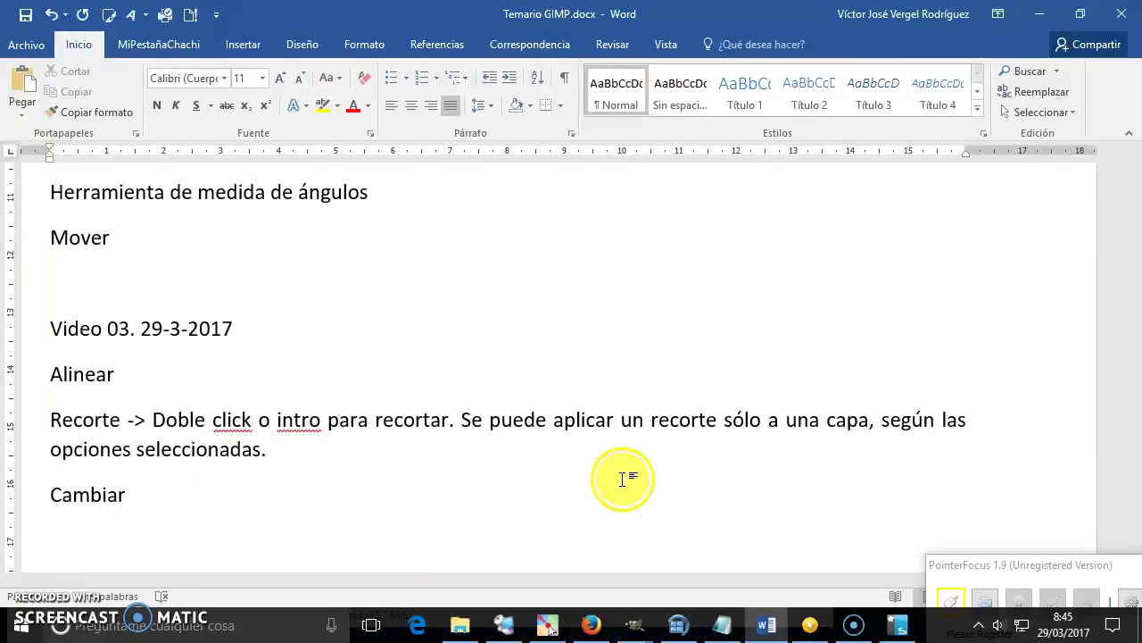